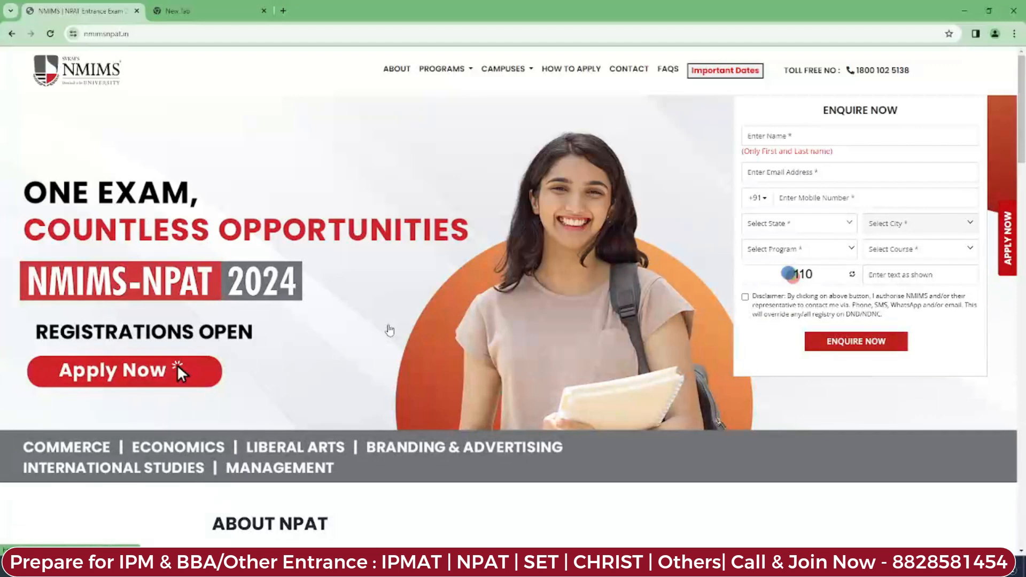
pyautogui.click(715, 72)
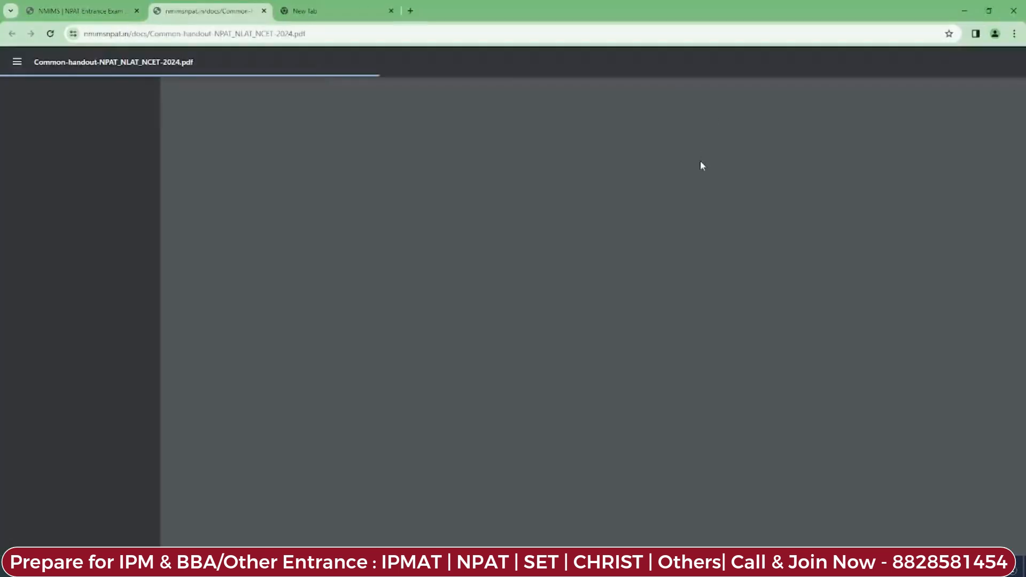
pyautogui.scroll(-8, 702, 166)
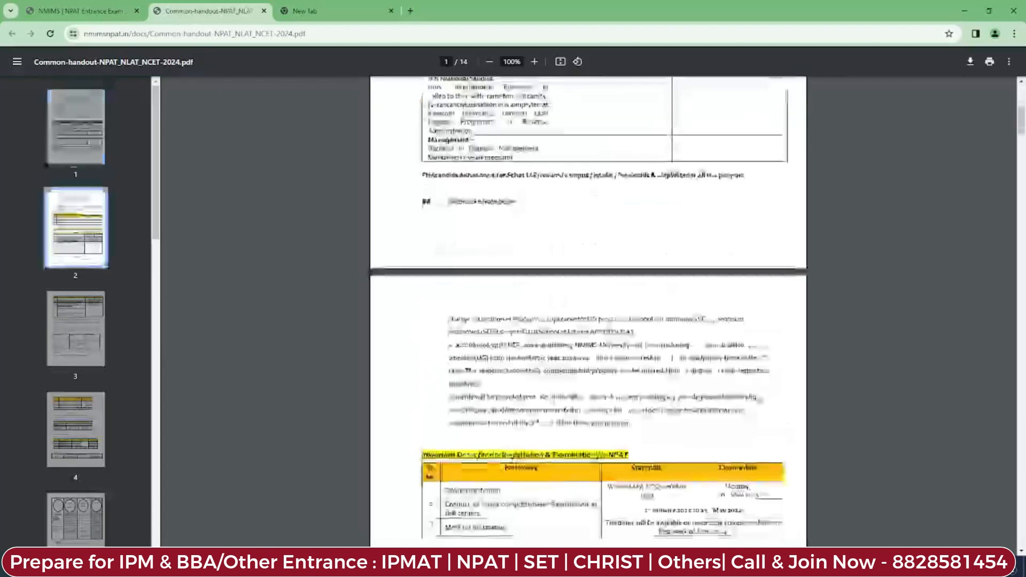
pyautogui.scroll(-1, 587, 310)
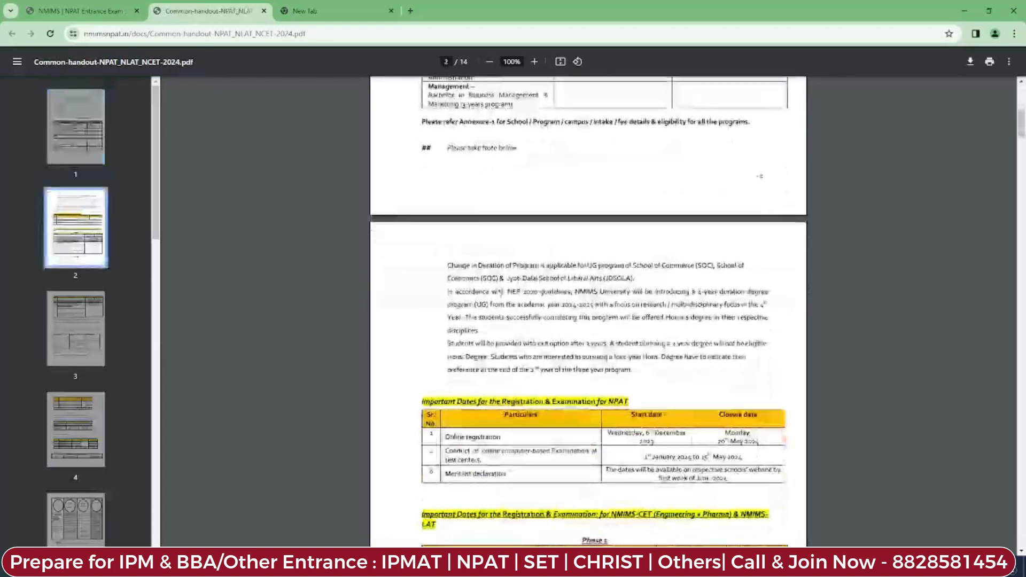
pyautogui.scroll(-3, 492, 334)
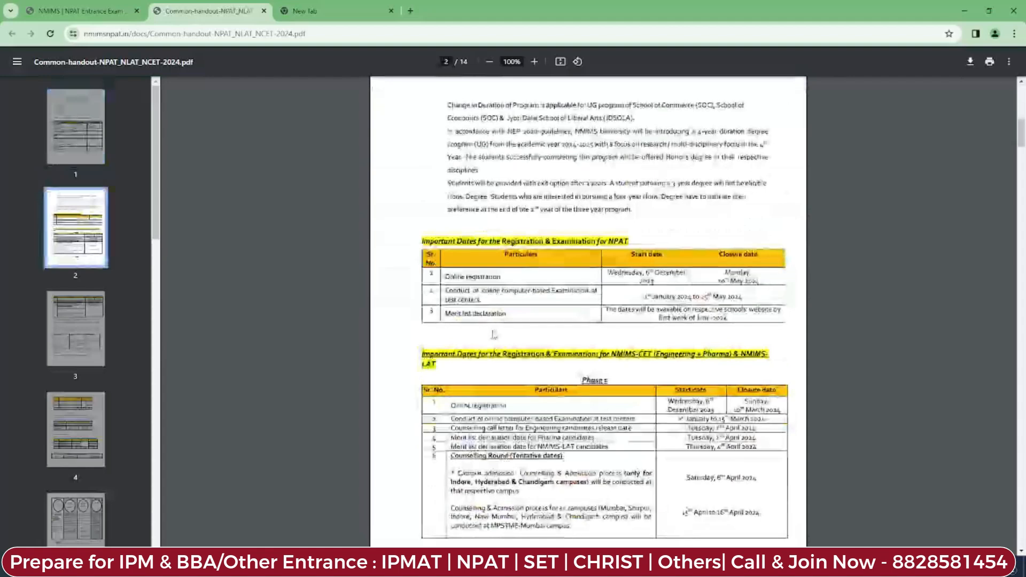
pyautogui.scroll(-3, 493, 334)
pyautogui.scroll(1, 498, 208)
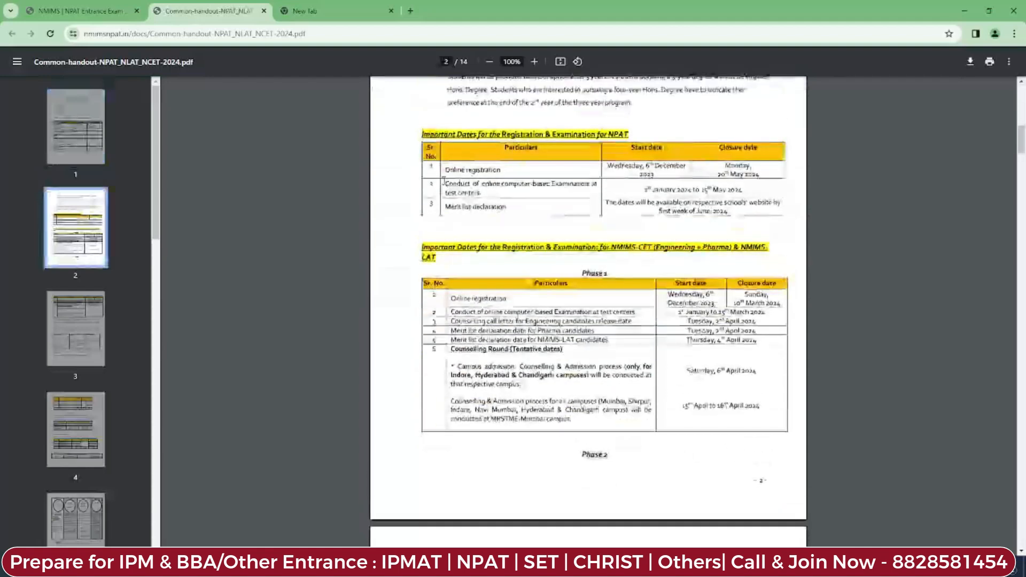
pyautogui.moveTo(604, 169); pyautogui.dragTo(676, 174)
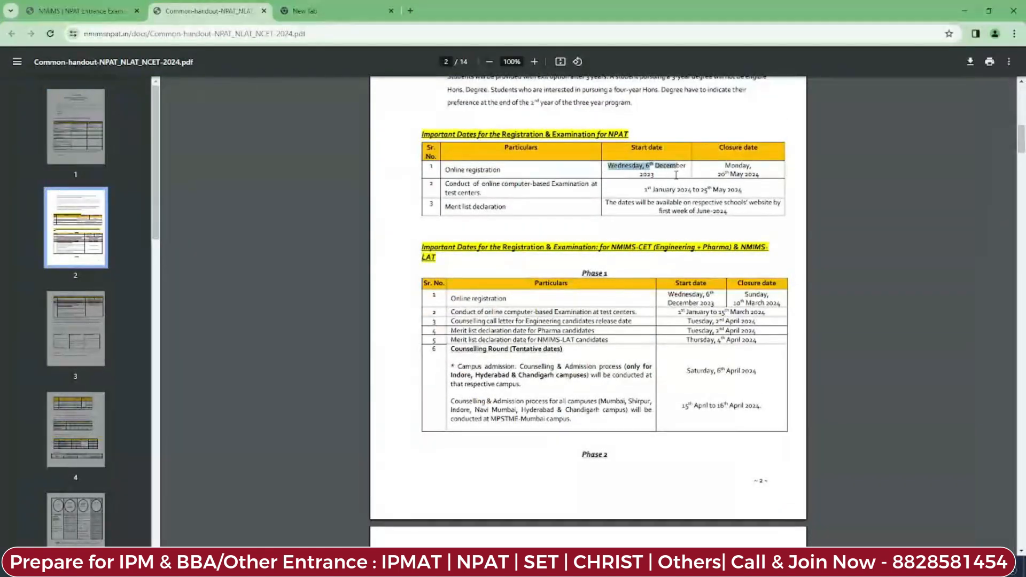
pyautogui.click(676, 178)
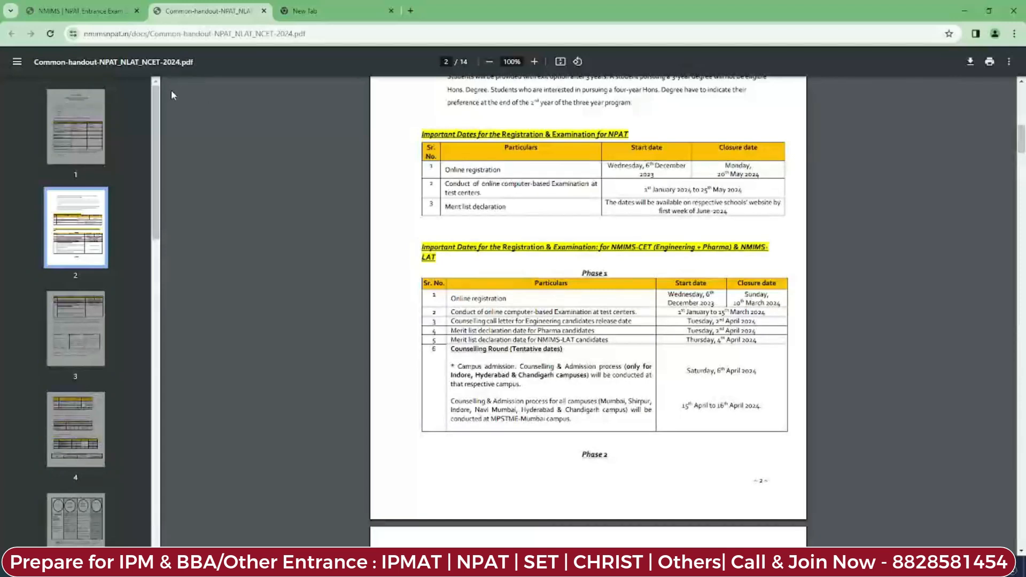
pyautogui.click(264, 10)
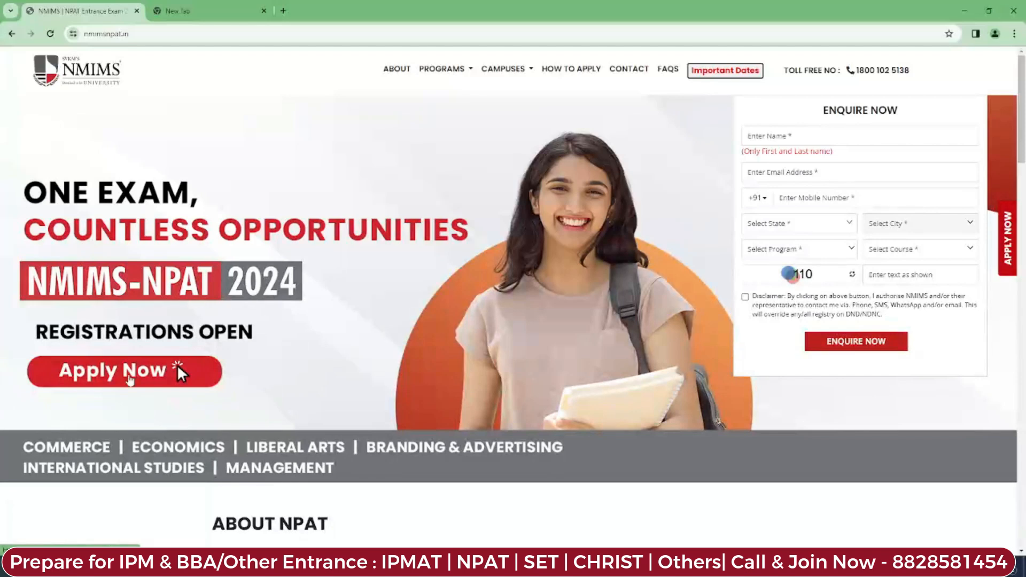
# Step: Launch the NPAT 2024 Online Application Form using Apply Now
pyautogui.click(158, 380)
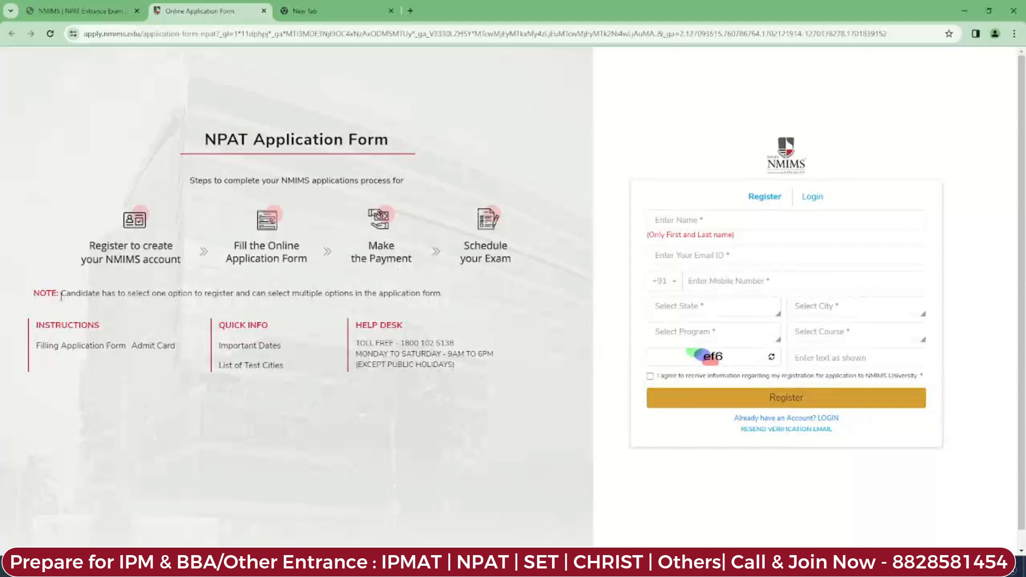
# Step: Log in with the saved applicant account, ticking 'remember your login details'
pyautogui.moveTo(60, 293); pyautogui.dragTo(446, 292)
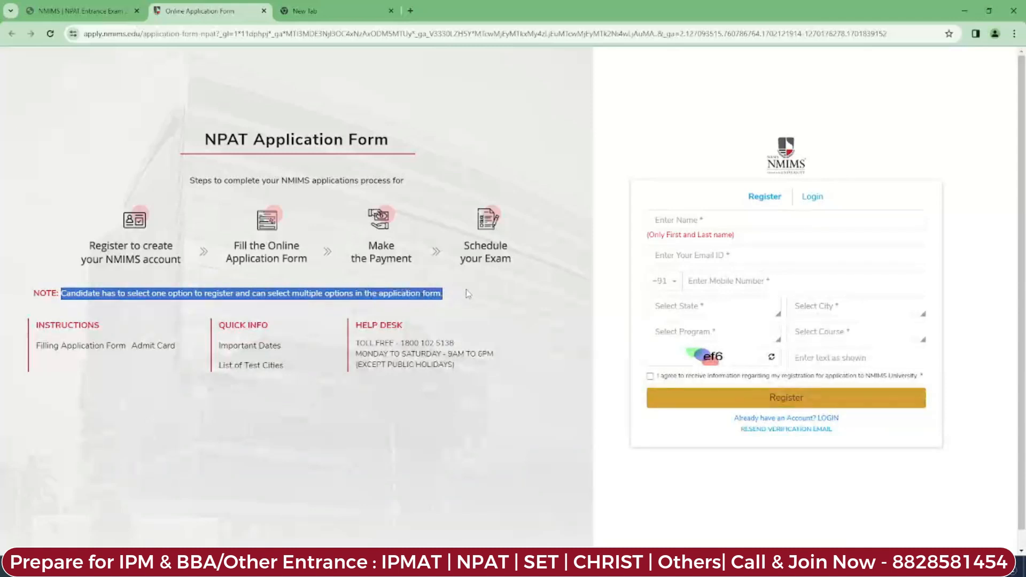
pyautogui.click(468, 294)
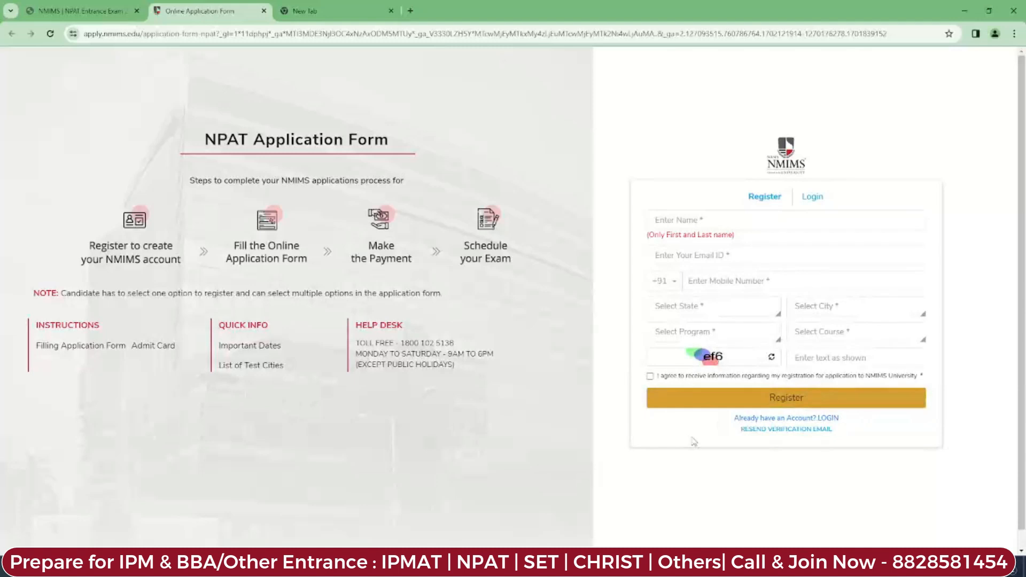
pyautogui.click(823, 197)
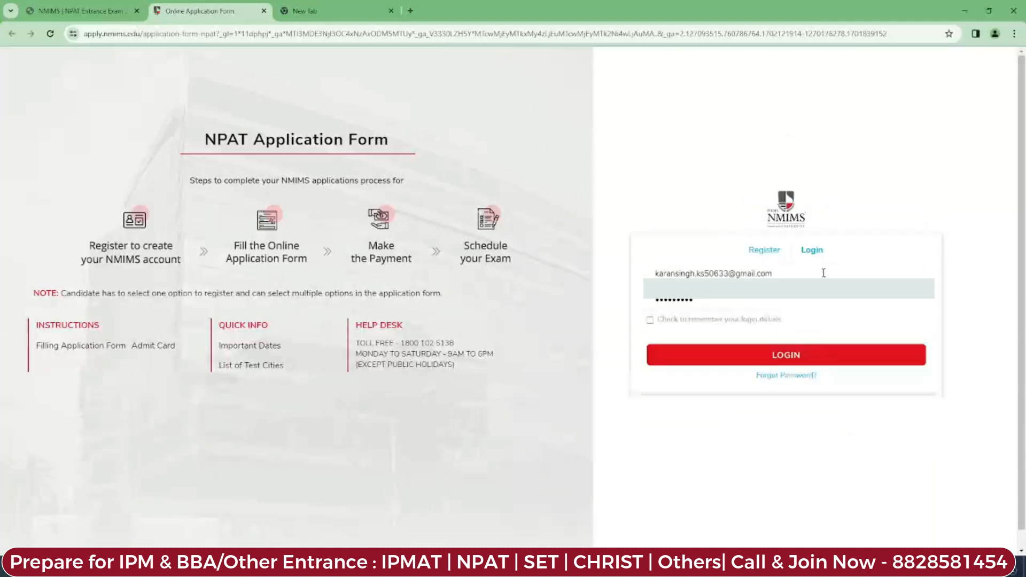
pyautogui.click(764, 301)
pyautogui.click(651, 323)
pyautogui.click(690, 353)
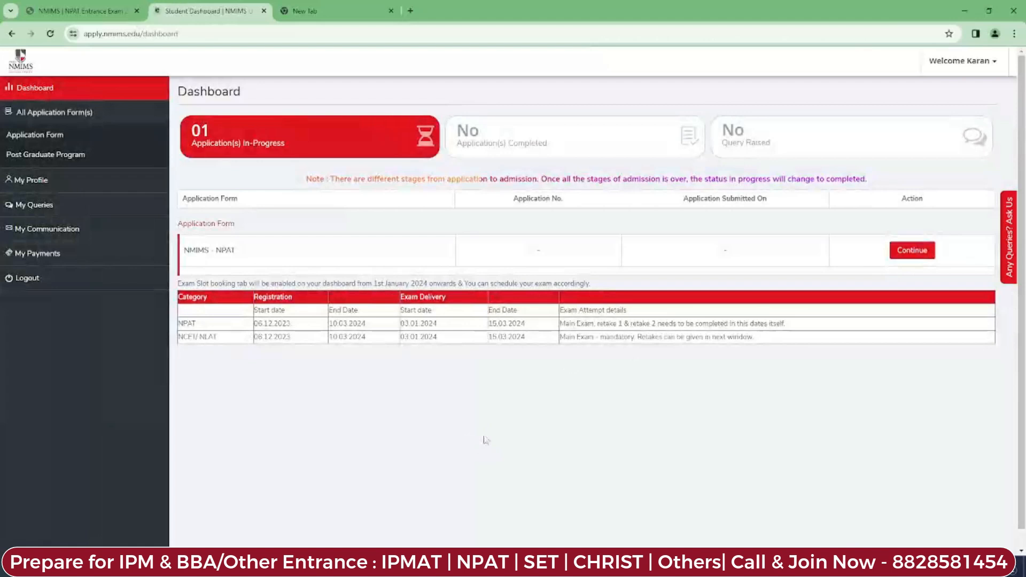
# Step: Continue the in-progress NMIMS - NPAT application from the dashboard's Action column
pyautogui.moveTo(183, 250); pyautogui.dragTo(238, 252)
pyautogui.click(242, 255)
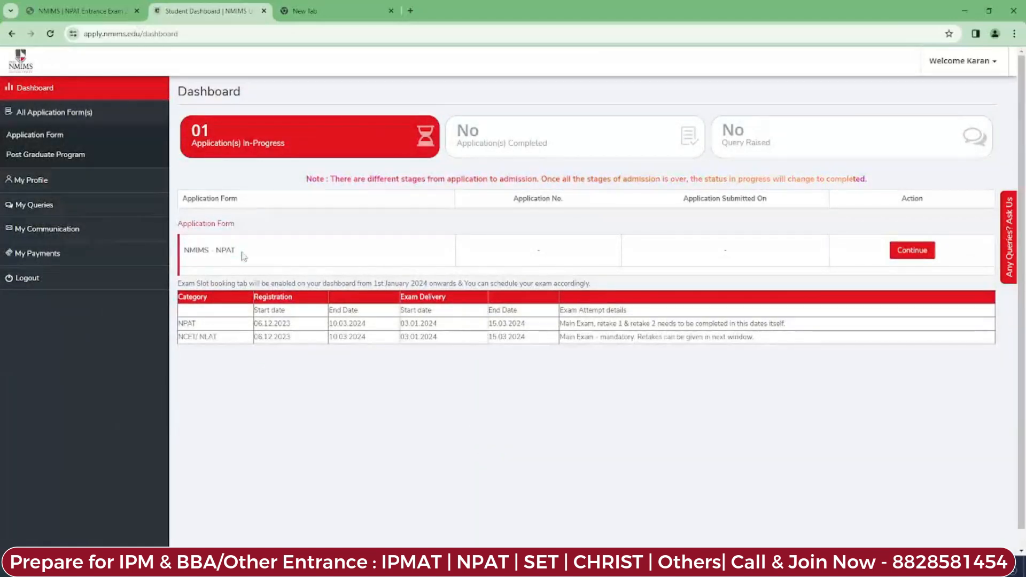
pyautogui.click(931, 255)
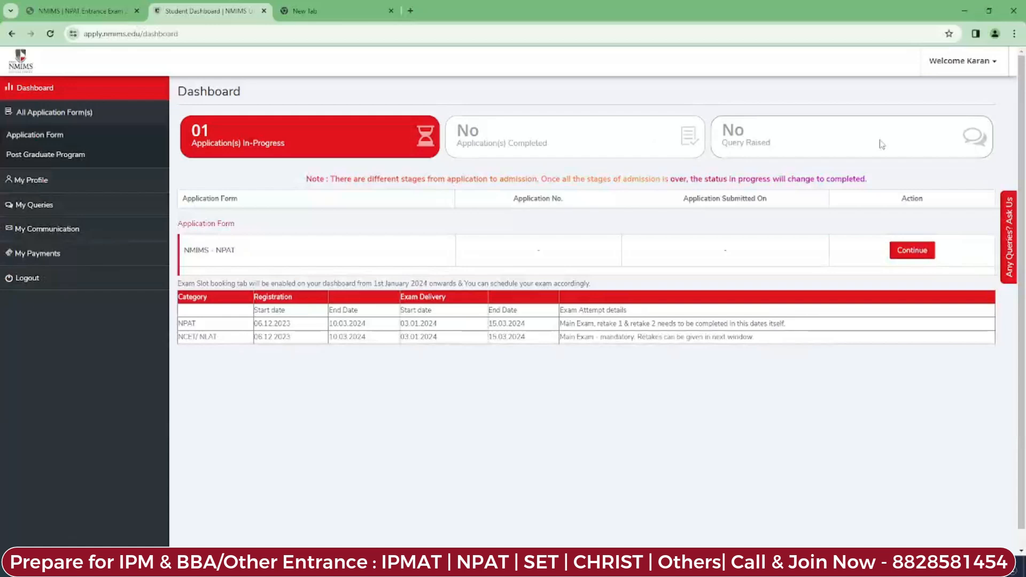
pyautogui.click(910, 251)
pyautogui.scroll(-10, 508, 320)
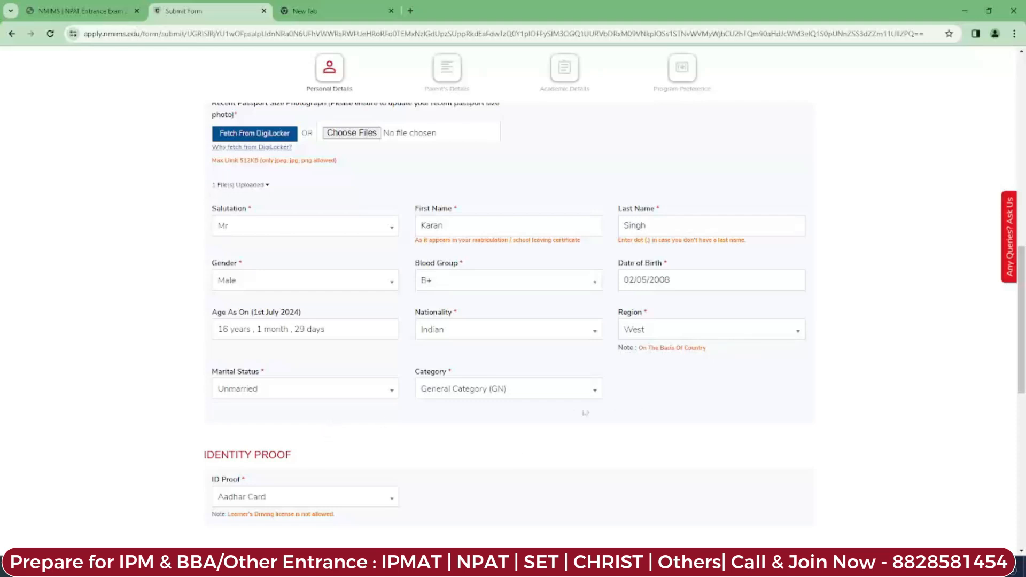
# Step: Keep General Category (GN) and Aadhar Card ID proof, then submit Personal Details
pyautogui.click(570, 394)
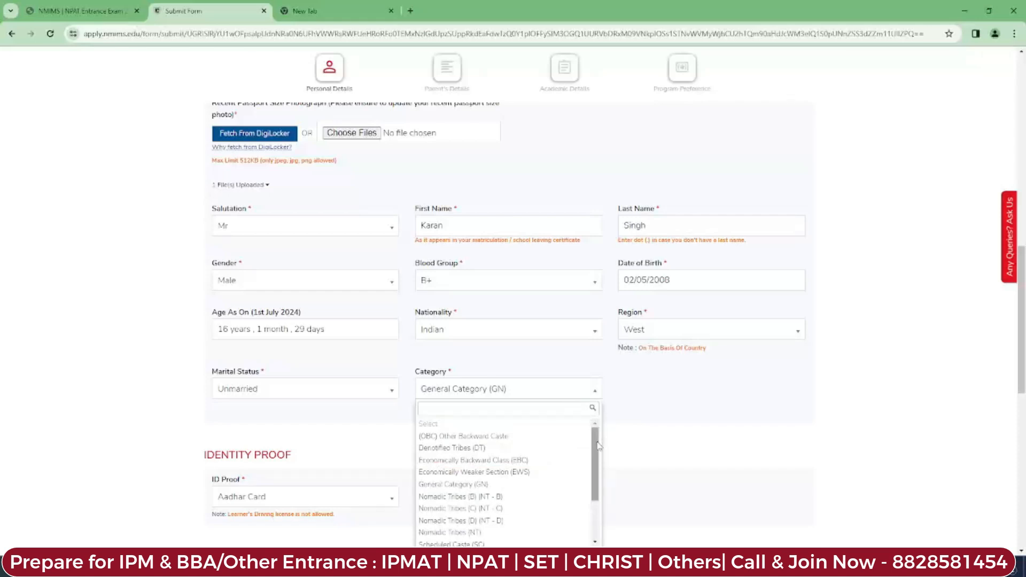
pyautogui.click(646, 429)
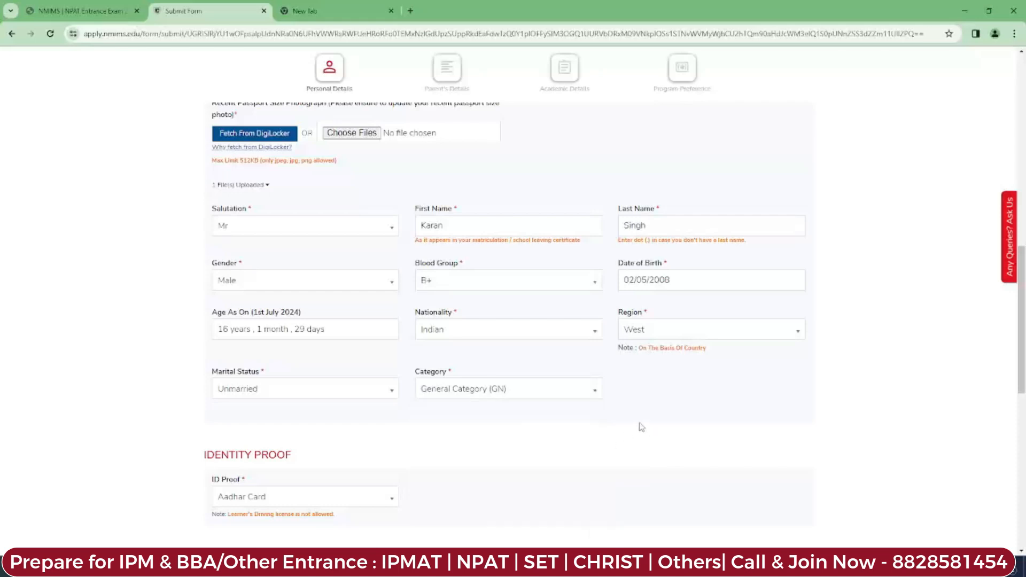
pyautogui.moveTo(1023, 332); pyautogui.dragTo(1024, 382)
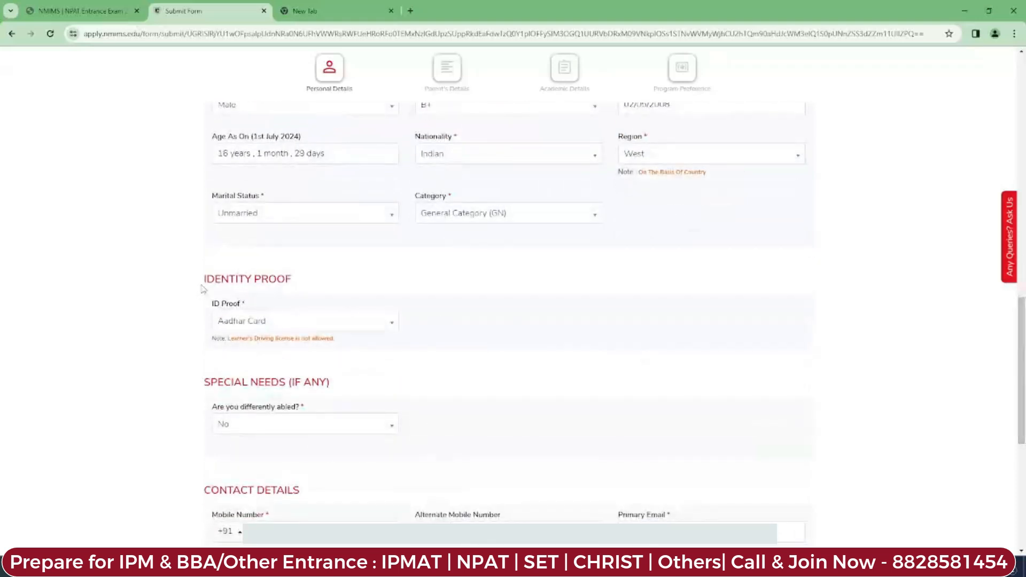
pyautogui.click(292, 321)
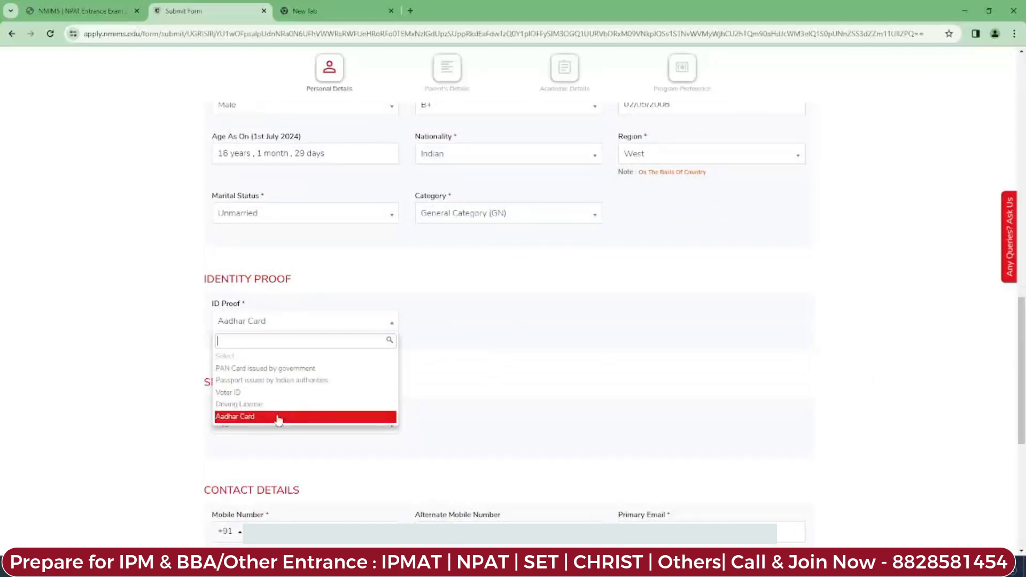
pyautogui.click(515, 325)
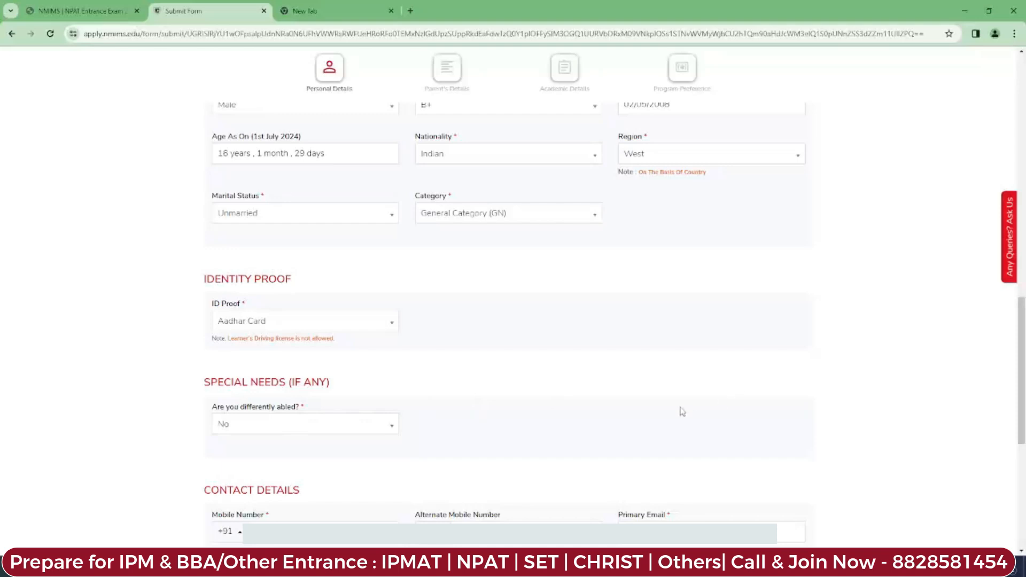
pyautogui.scroll(-4, 833, 408)
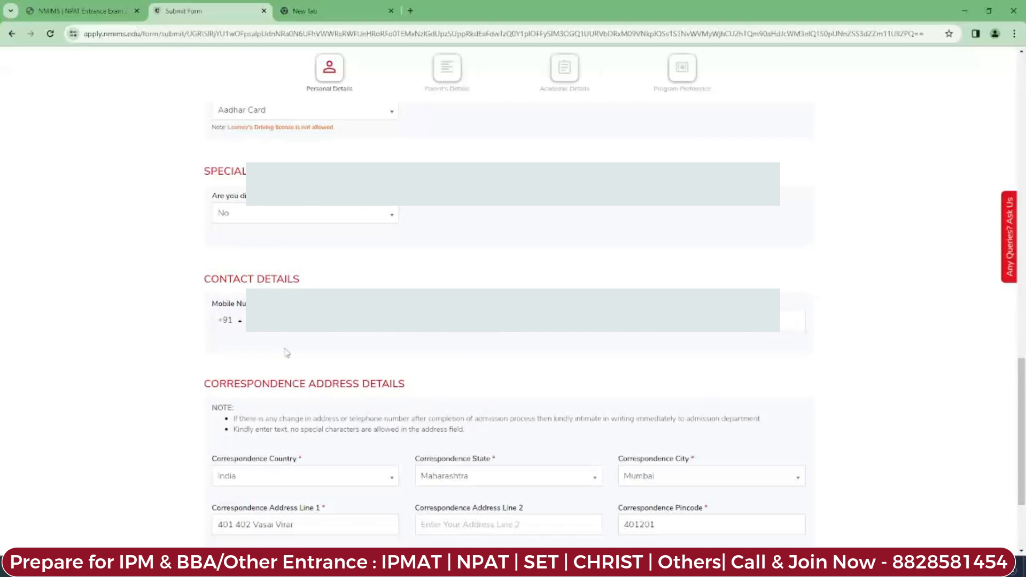
pyautogui.scroll(-1, 906, 332)
pyautogui.scroll(-2, 513, 299)
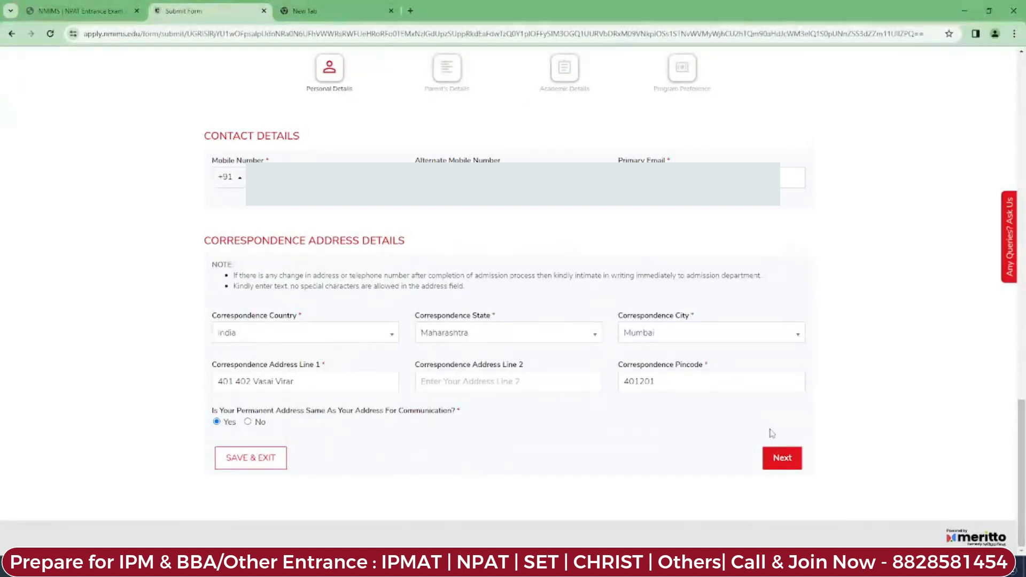
pyautogui.click(773, 457)
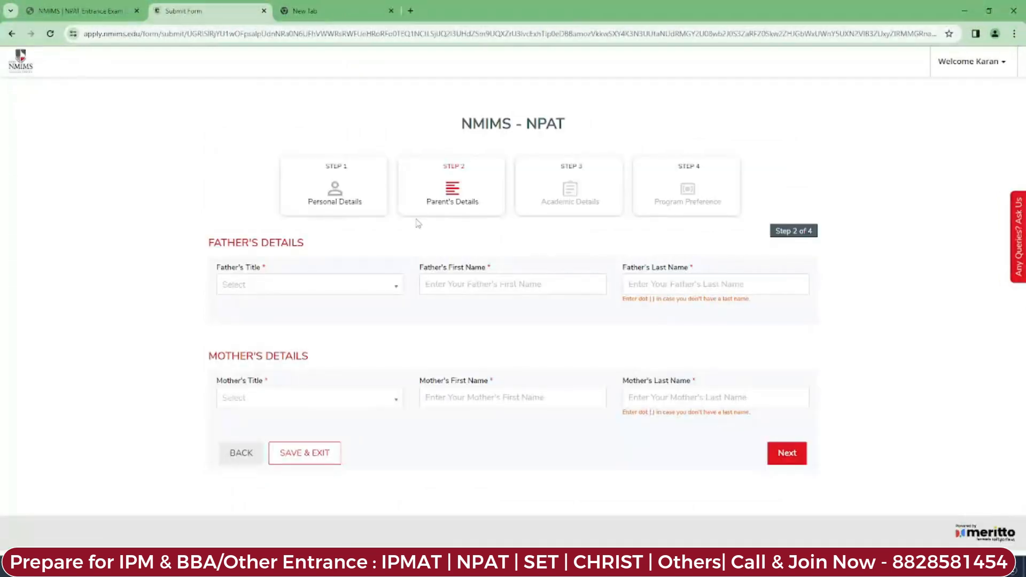
# Step: Set the father's title to Mr and paste in his first name
pyautogui.click(321, 296)
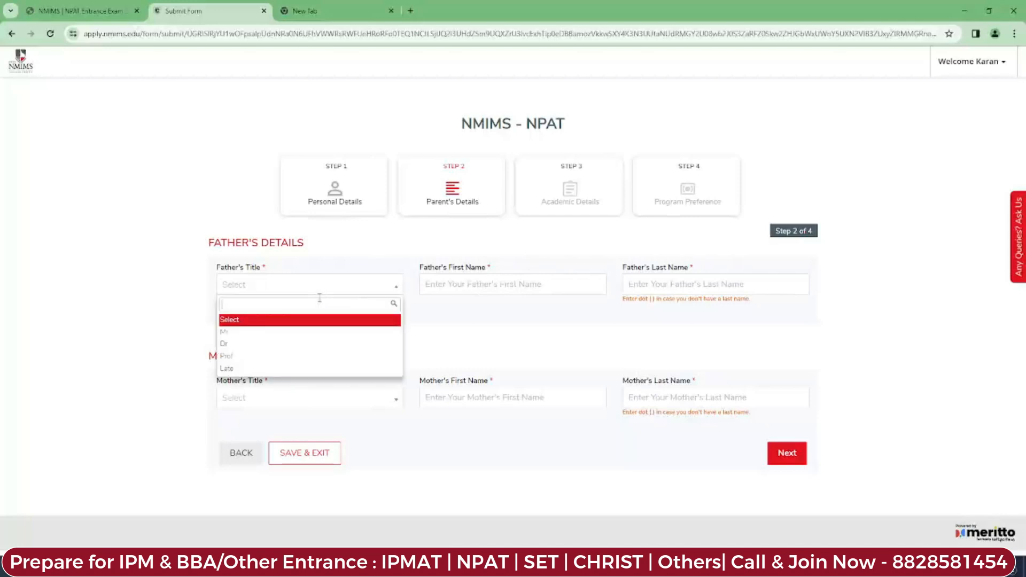
pyautogui.click(309, 333)
pyautogui.click(459, 287)
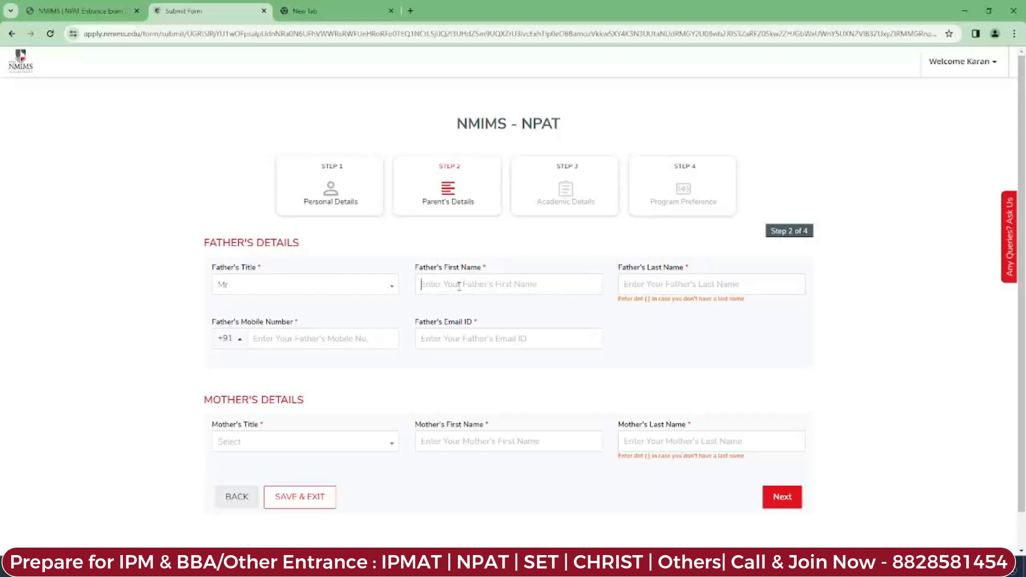
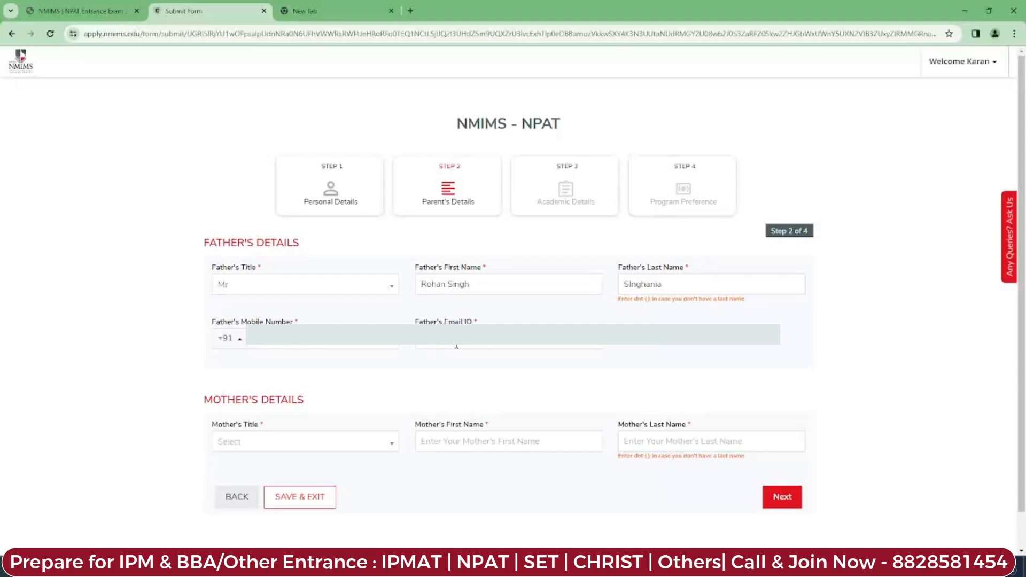
# Step: Set the mother's title to Mrs, fill in her details, and submit Parent's Details
pyautogui.click(309, 442)
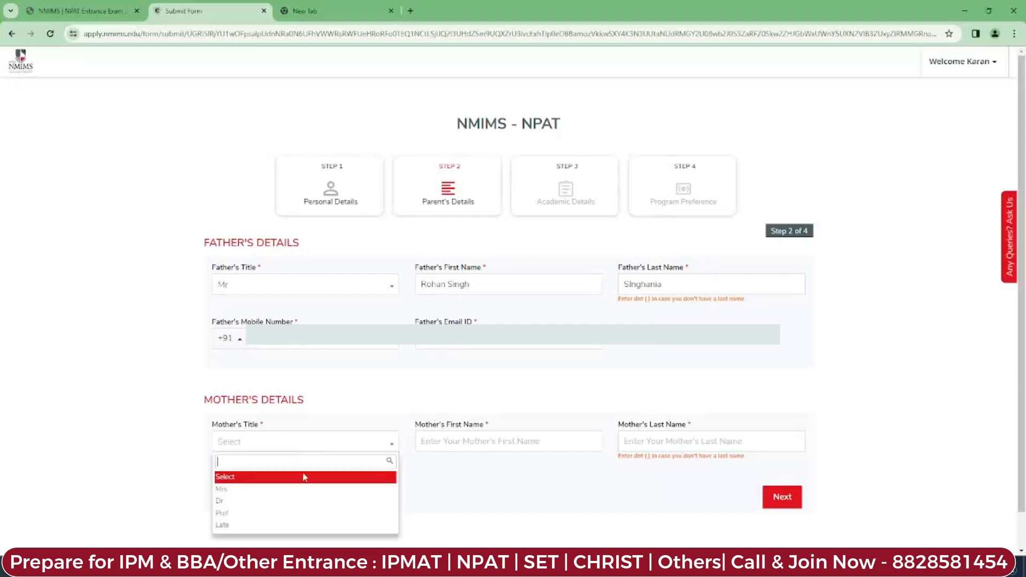
pyautogui.click(297, 488)
pyautogui.click(471, 440)
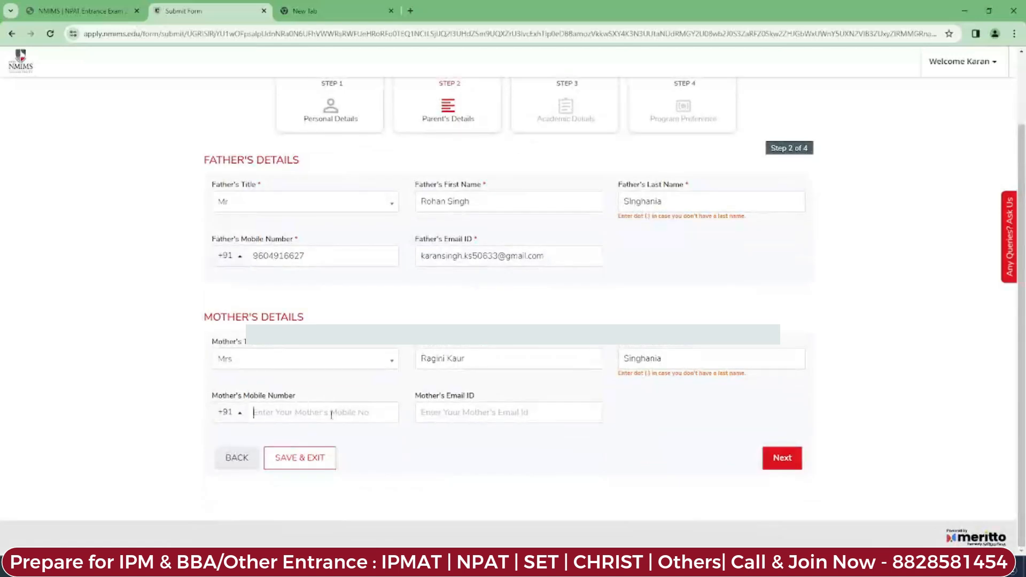
pyautogui.click(515, 411)
pyautogui.scroll(2, 588, 320)
pyautogui.click(791, 541)
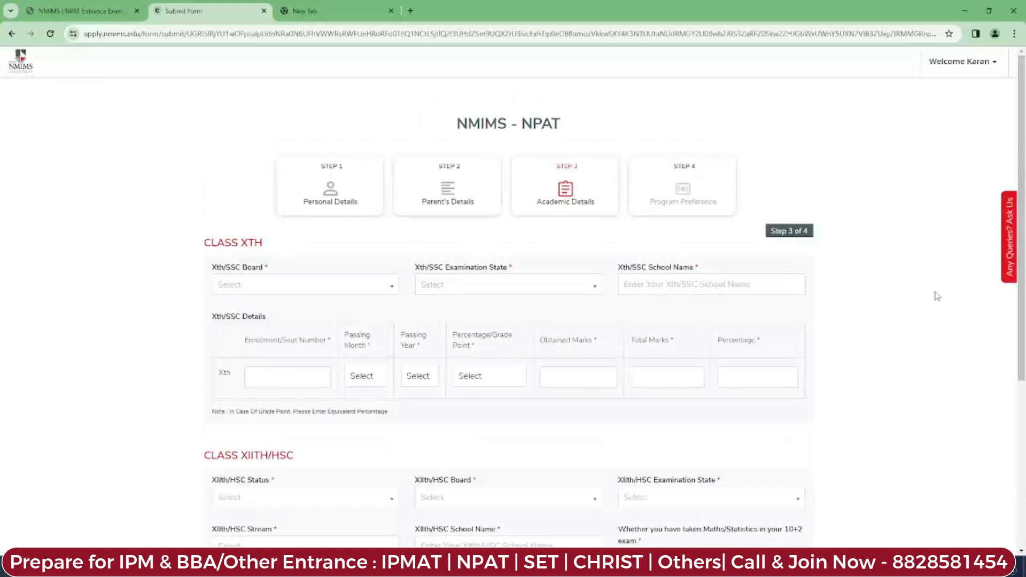
# Step: Set Class Xth to State Board, Maharashtra, school 'St. Xaviers high school', plus seat number
pyautogui.scroll(-2, 938, 296)
pyautogui.scroll(1, 375, 196)
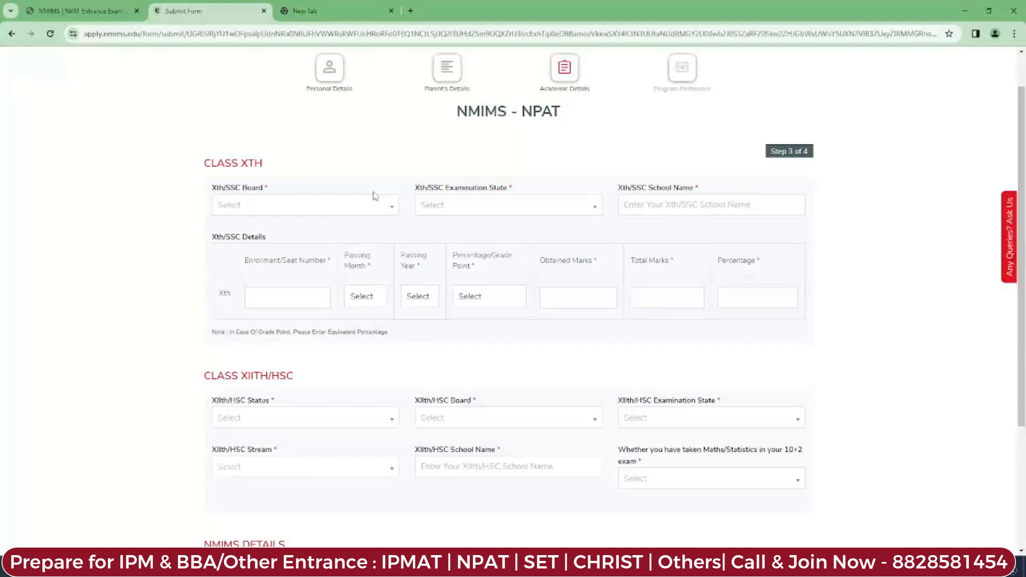
pyautogui.click(365, 207)
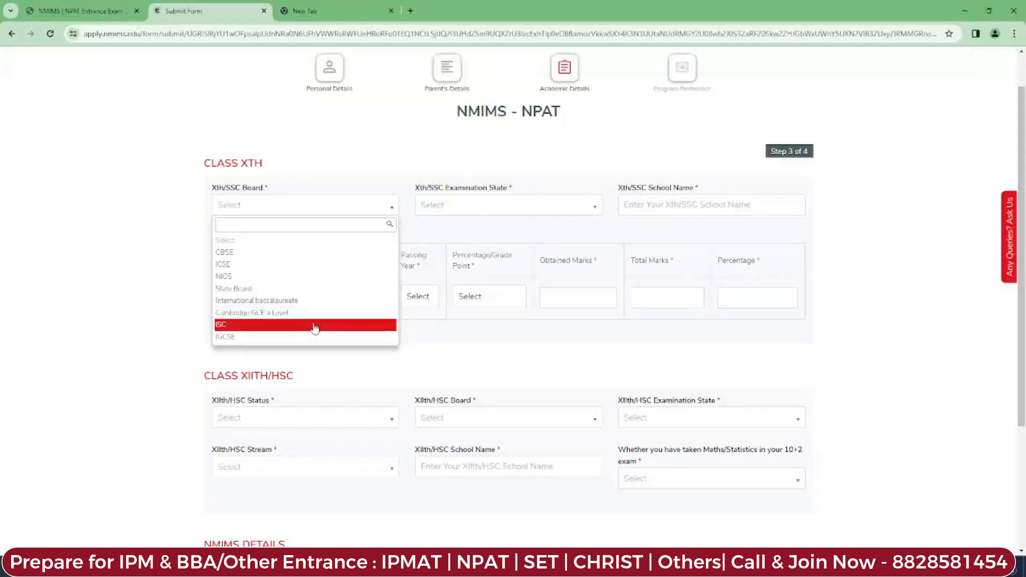
pyautogui.click(288, 294)
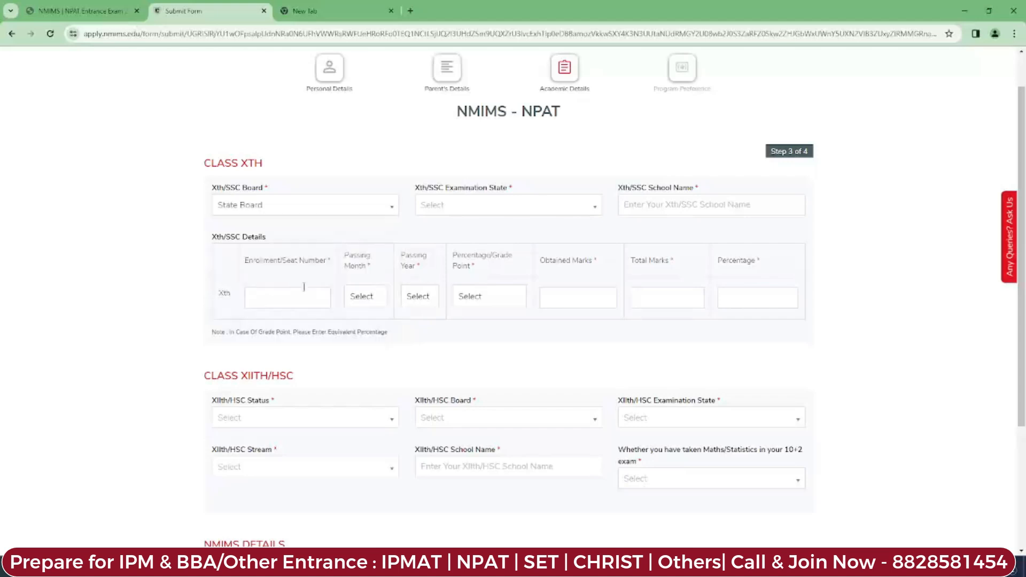
pyautogui.click(505, 212)
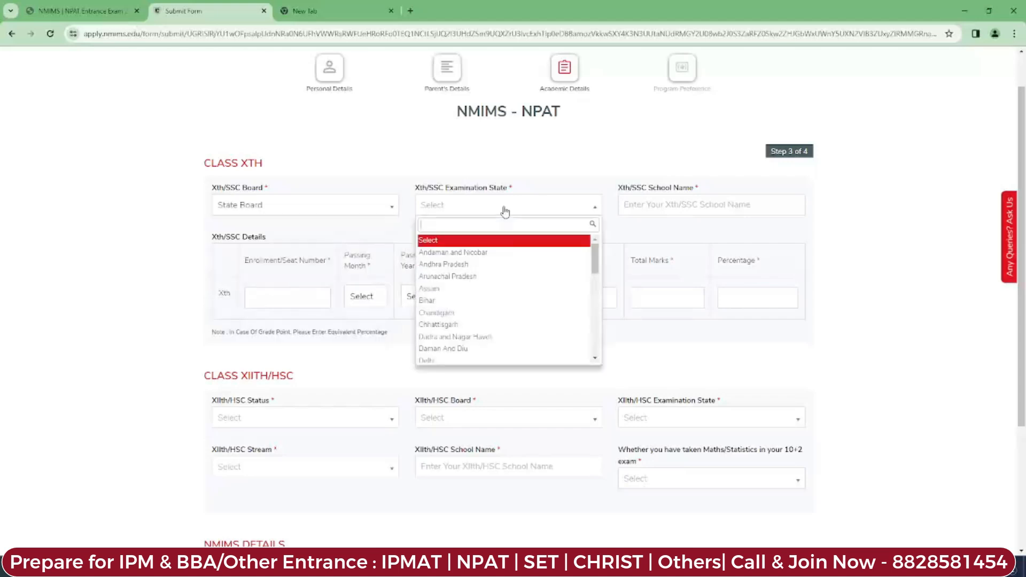
pyautogui.write('m')
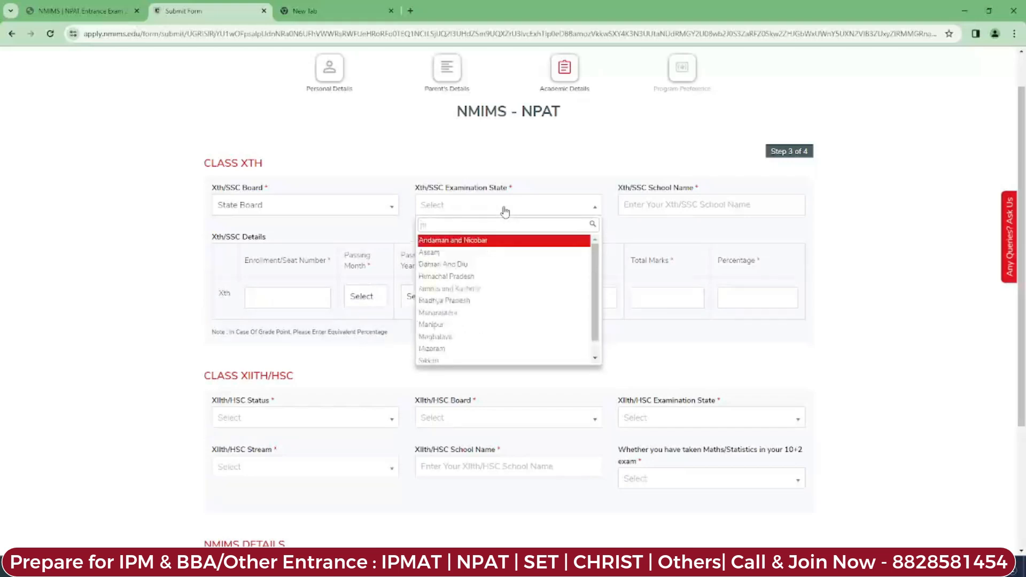
pyautogui.write('ah')
pyautogui.press('Return')
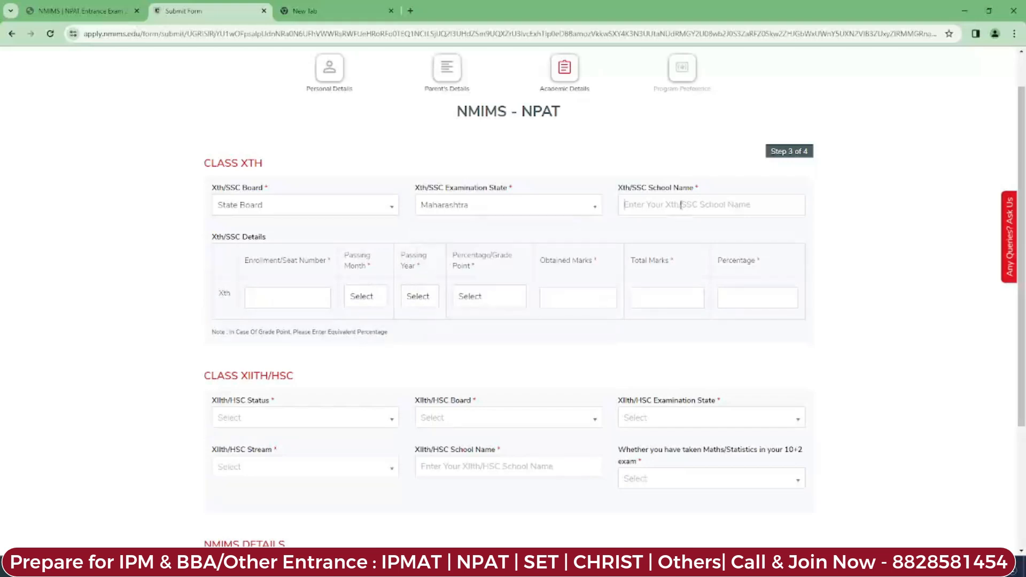
pyautogui.click(680, 204)
pyautogui.write('St. Xaviers high school')
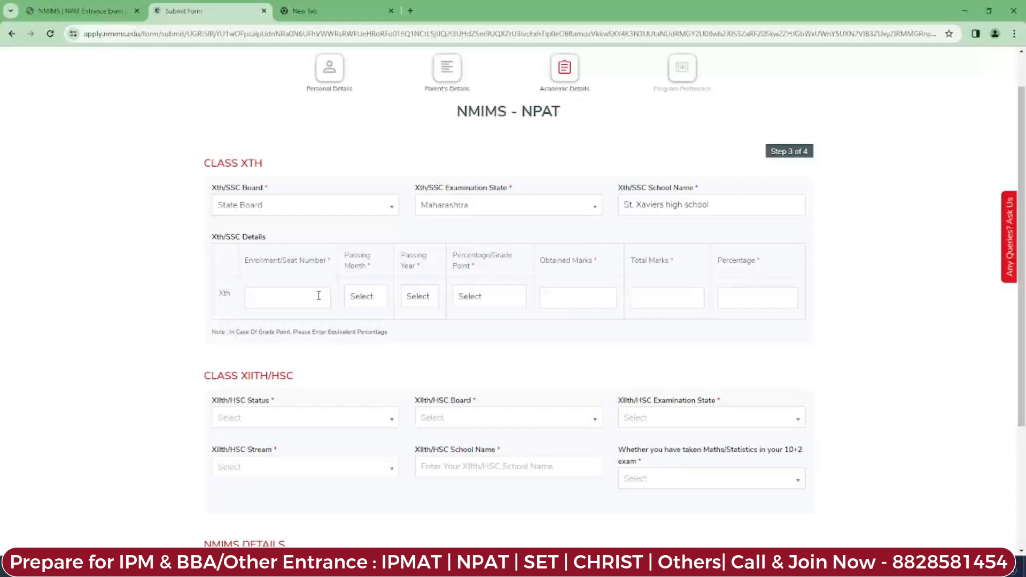
# Step: Record Xth passing in Mar 2006 as Percentage, 460 of 500 marks
pyautogui.click(374, 299)
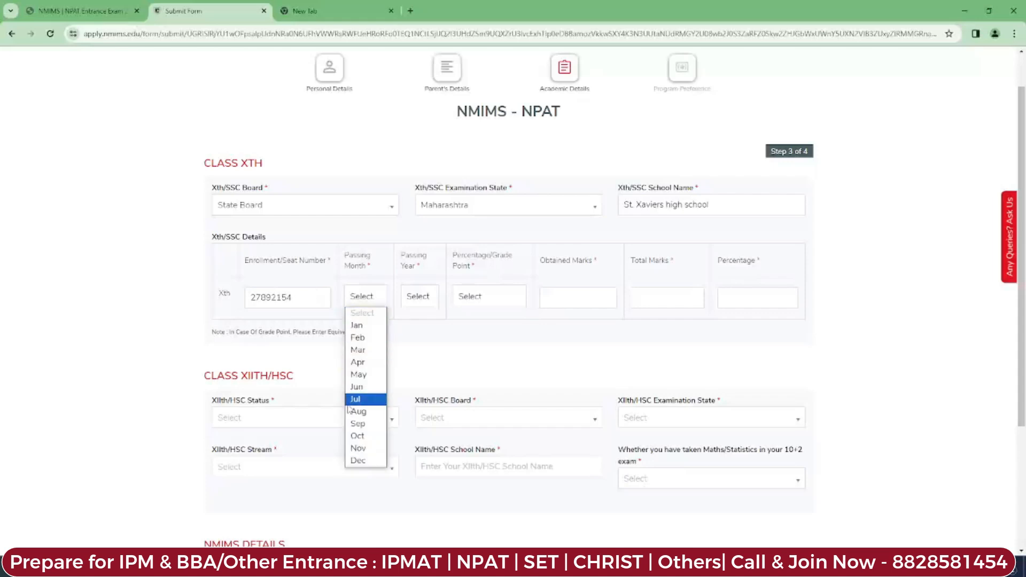
pyautogui.click(358, 349)
pyautogui.click(429, 298)
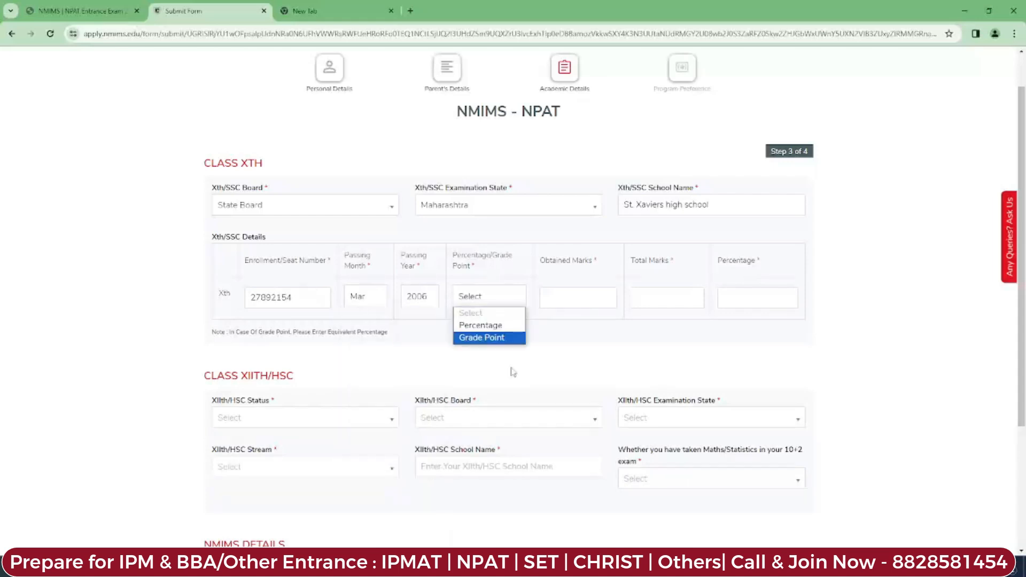
pyautogui.click(511, 368)
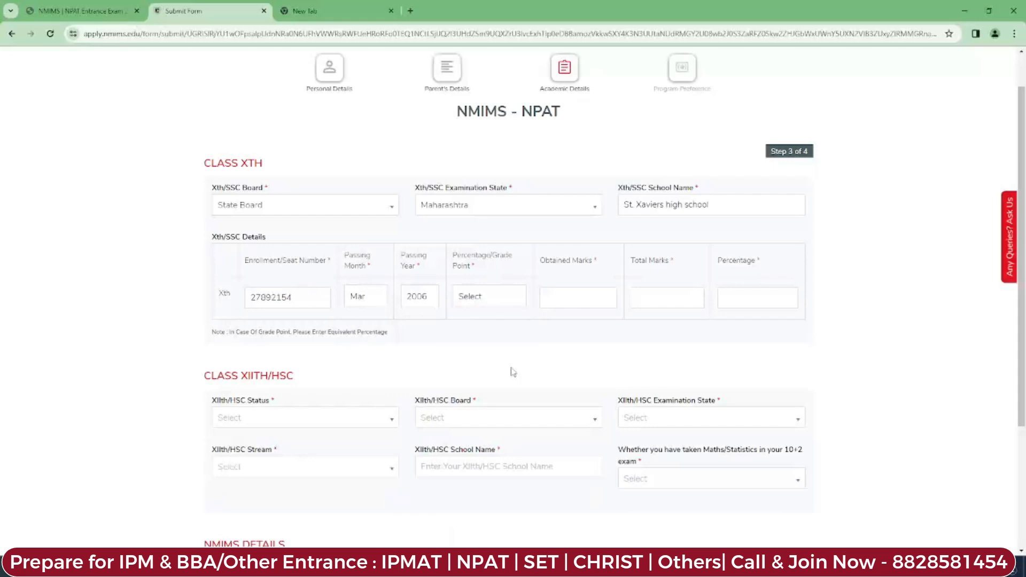
pyautogui.click(502, 302)
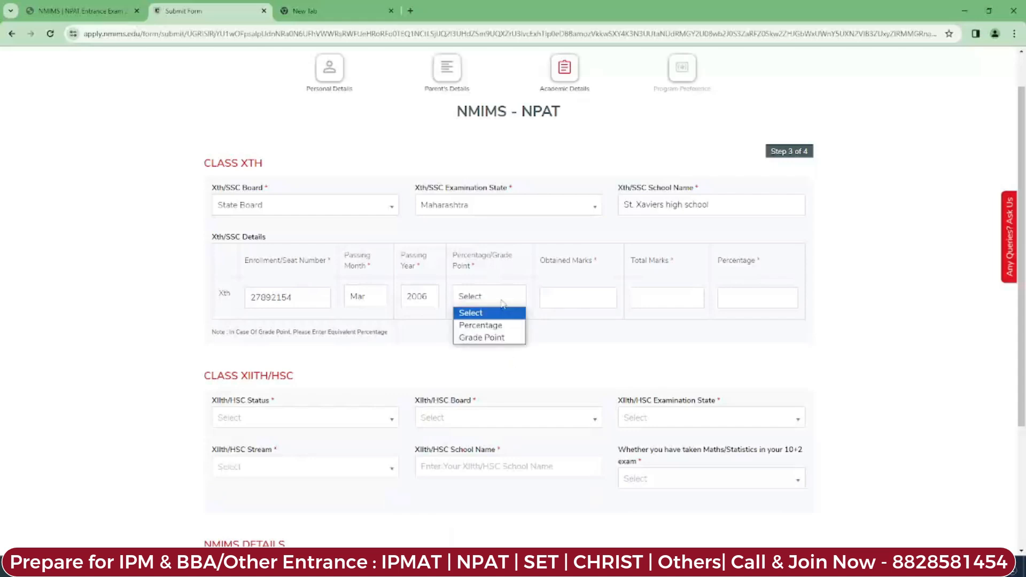
pyautogui.click(509, 326)
pyautogui.click(585, 299)
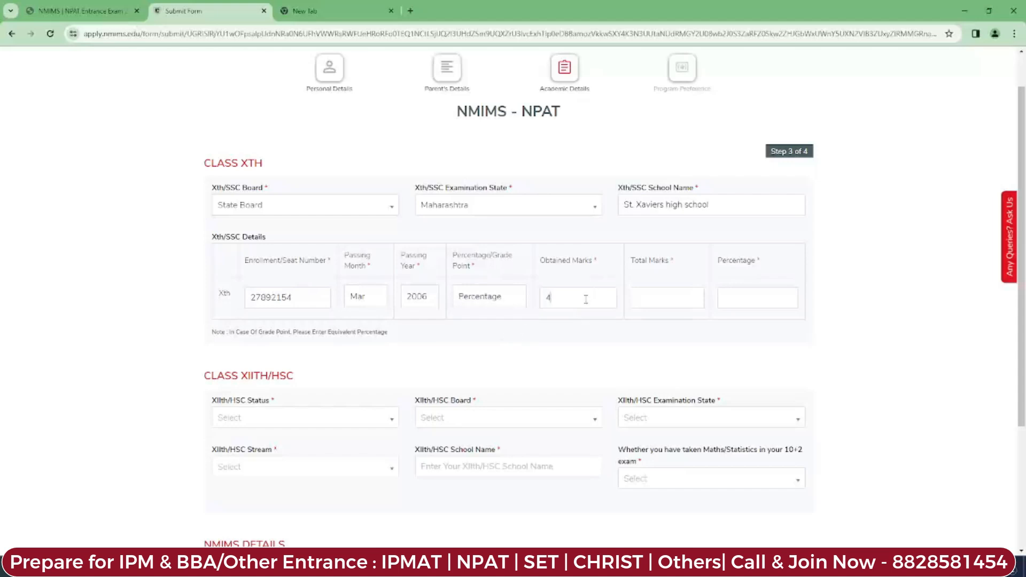
pyautogui.click(650, 298)
pyautogui.scroll(-1, 858, 347)
pyautogui.scroll(-2, 289, 330)
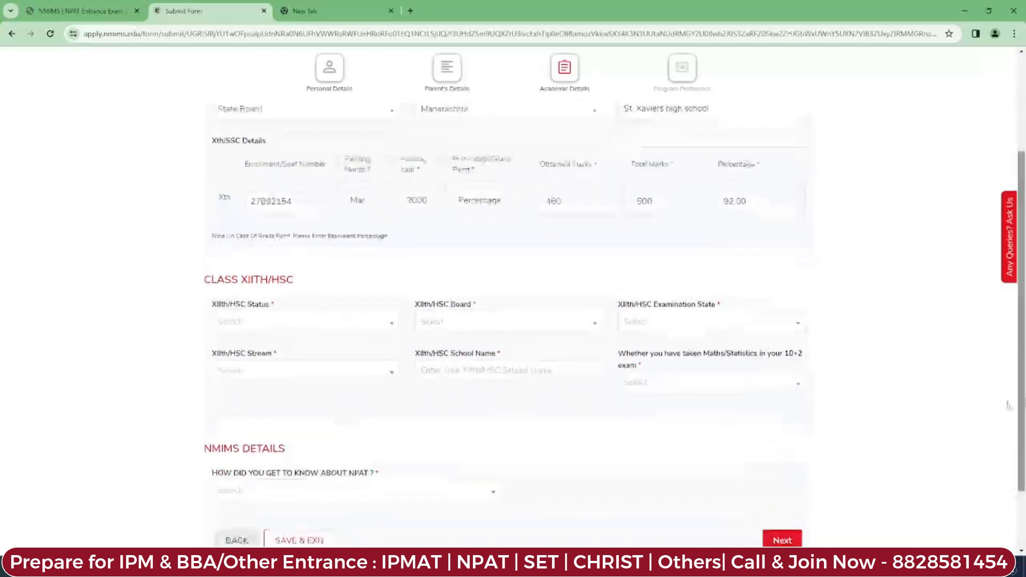
# Step: Set Class XIIth status to Passed, board State Board, and state Maharashtra
pyautogui.click(289, 323)
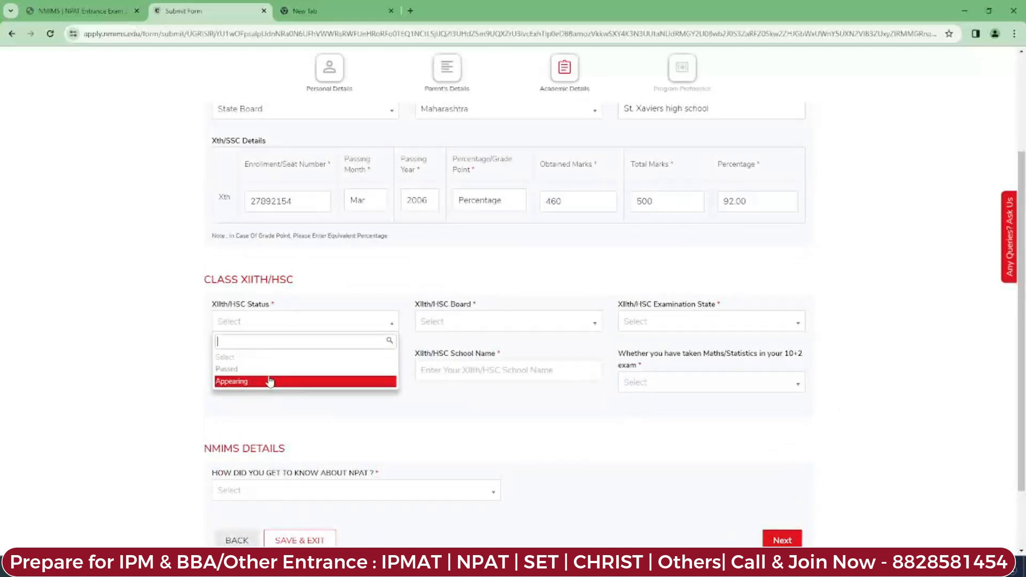
pyautogui.click(163, 363)
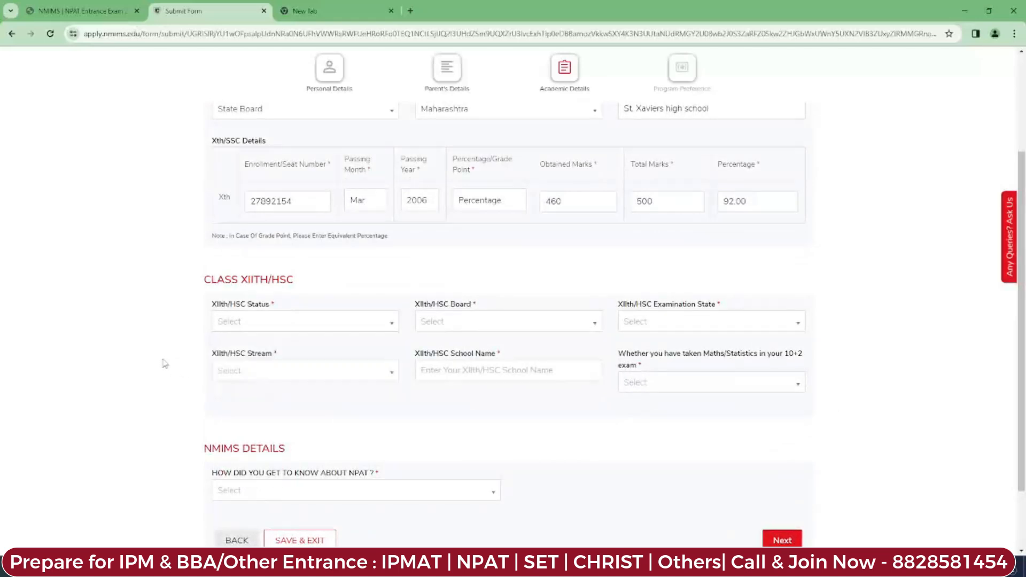
pyautogui.click(335, 327)
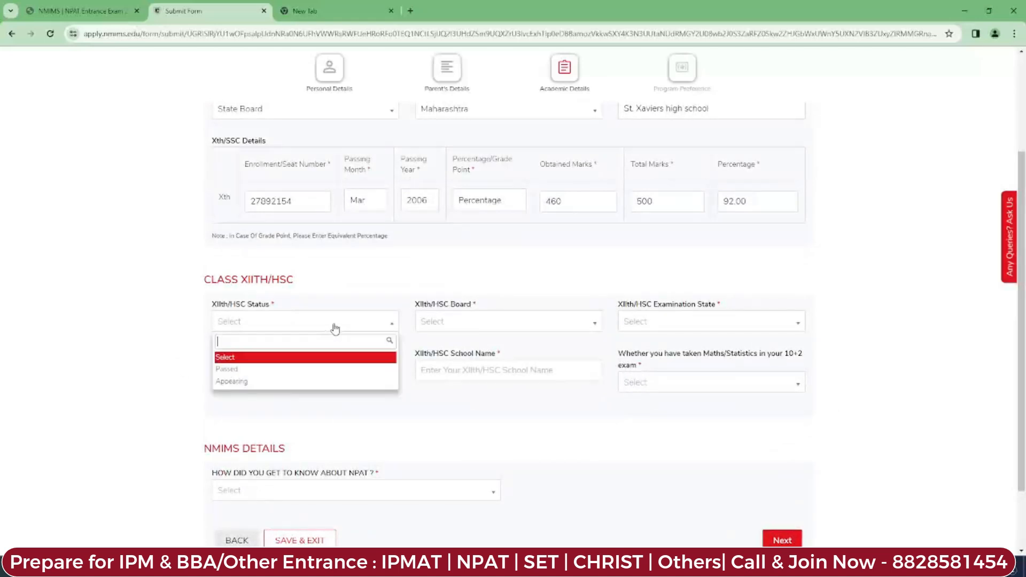
pyautogui.click(301, 368)
pyautogui.click(485, 321)
pyautogui.click(469, 406)
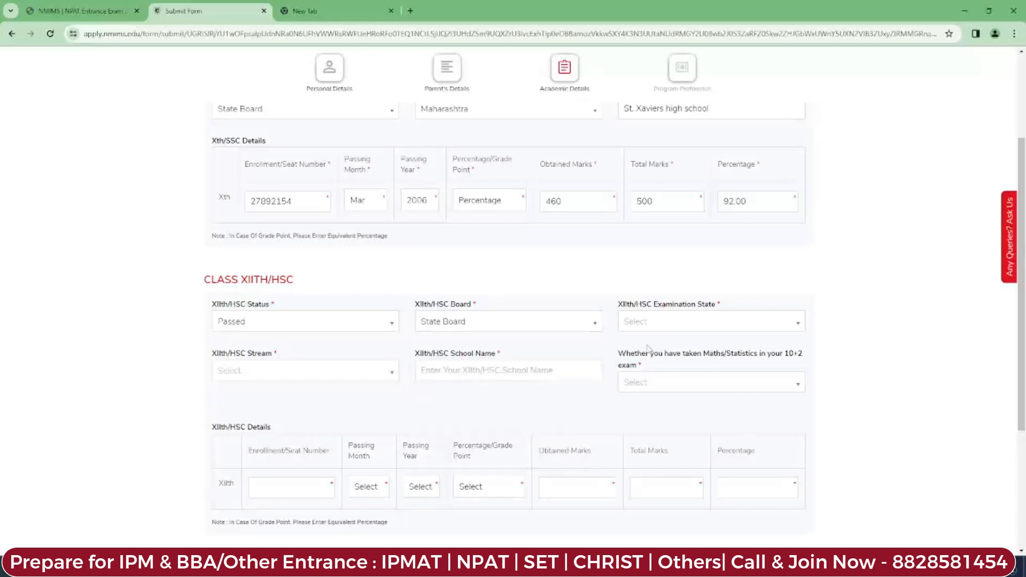
pyautogui.click(661, 327)
pyautogui.write('nma')
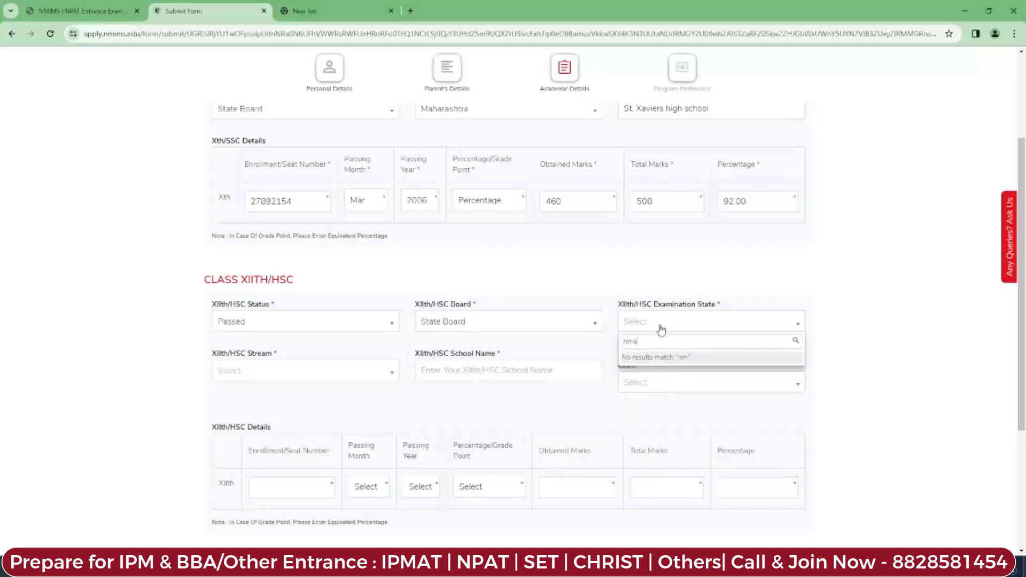
pyautogui.press('BackSpace')
pyautogui.press('BackSpace')
pyautogui.press('BackSpace')
# Step: Choose Commerce stream, enter school 'St Xavier', and answer Yes for Maths/Statistics
pyautogui.click(349, 375)
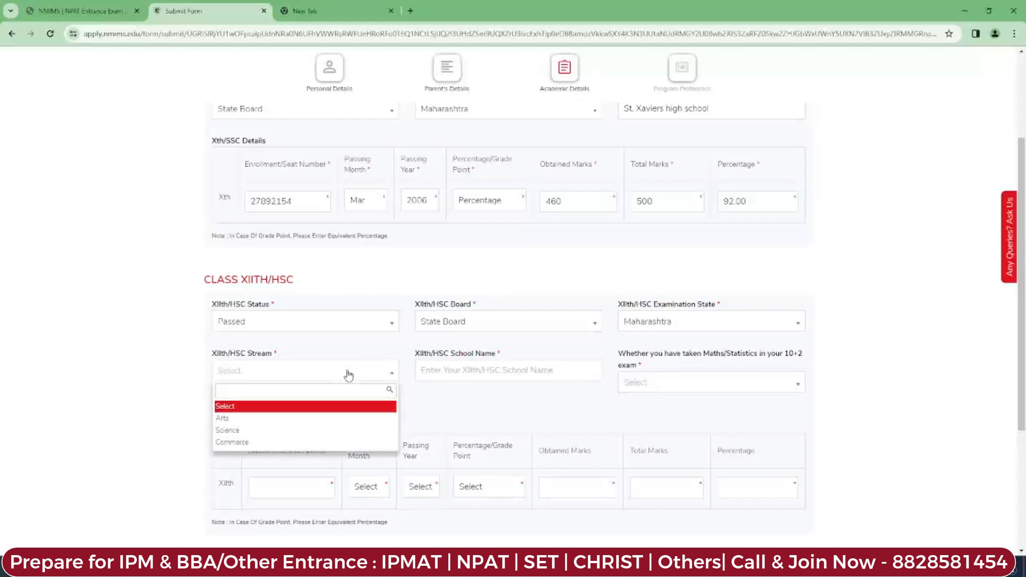
pyautogui.click(301, 443)
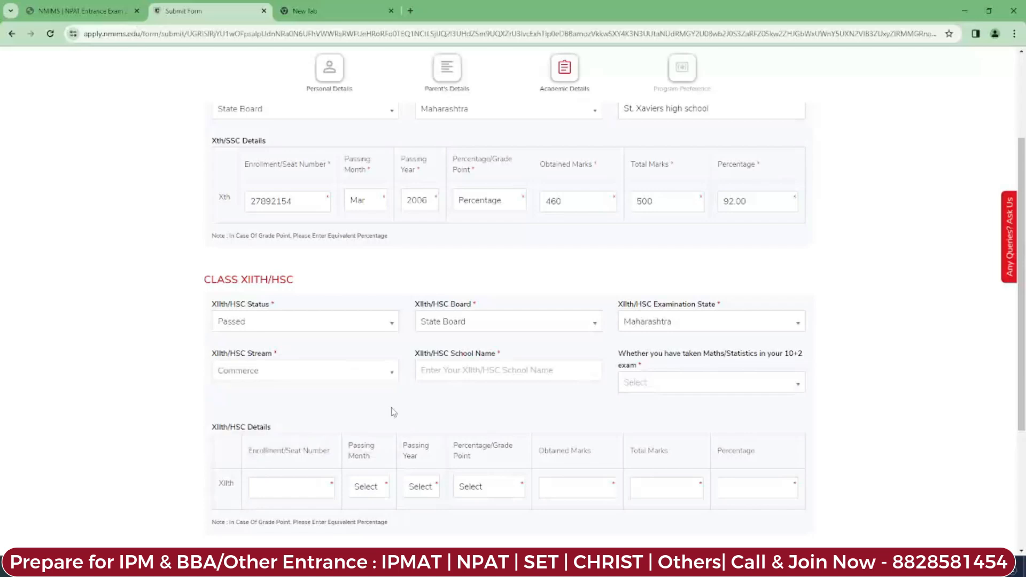
pyautogui.click(472, 370)
pyautogui.write("St. Xavier's high school")
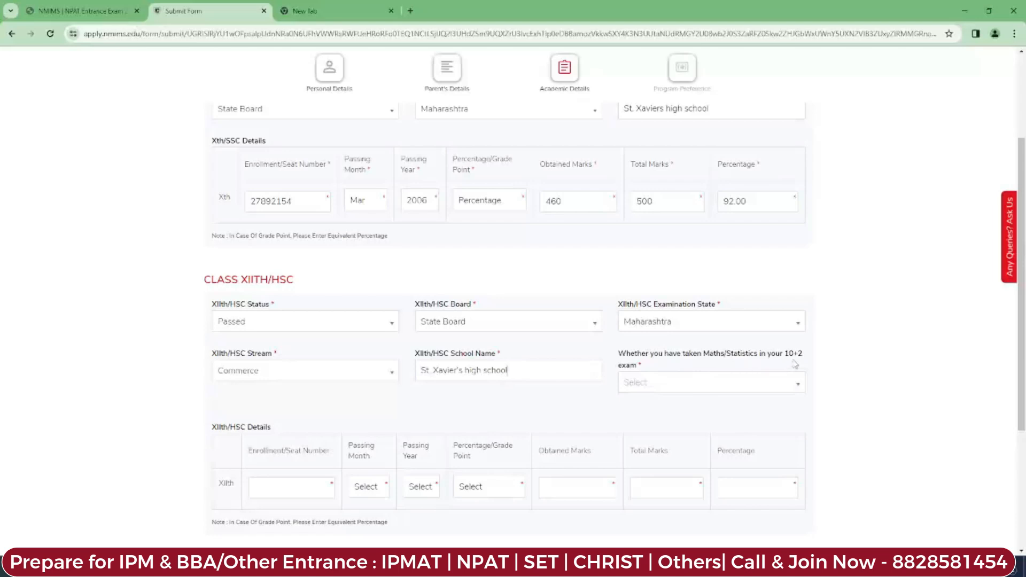
pyautogui.click(772, 385)
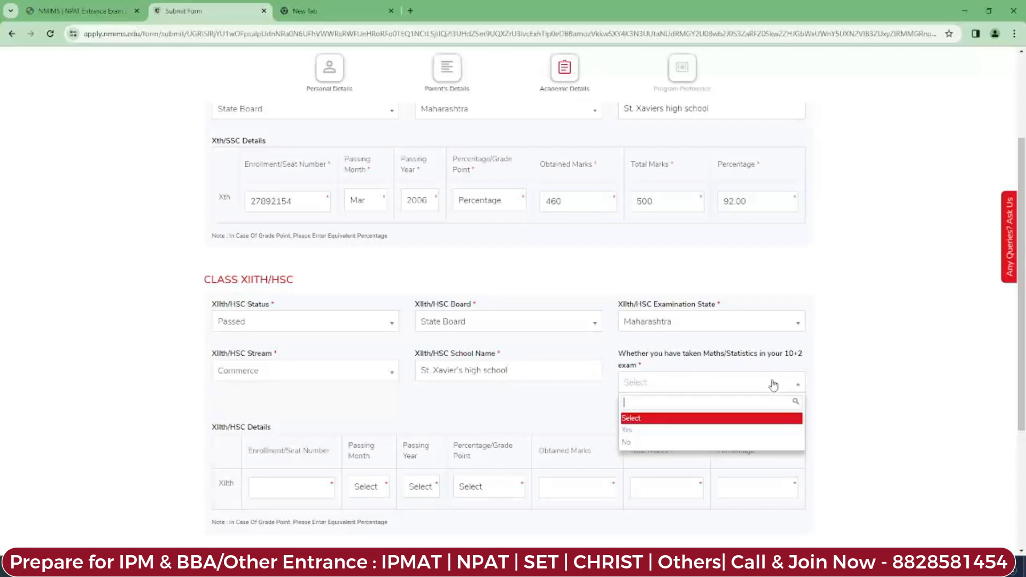
pyautogui.click(749, 430)
pyautogui.scroll(-3, 749, 430)
pyautogui.moveTo(244, 285); pyautogui.dragTo(492, 289)
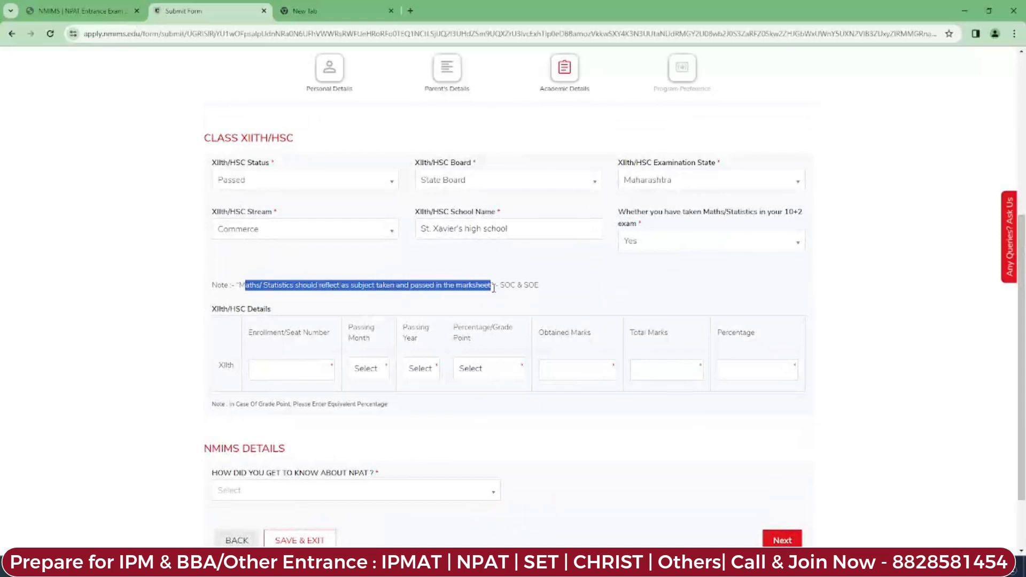
# Step: Enter the XIIth seat number and a passing date of March 2007
pyautogui.click(278, 370)
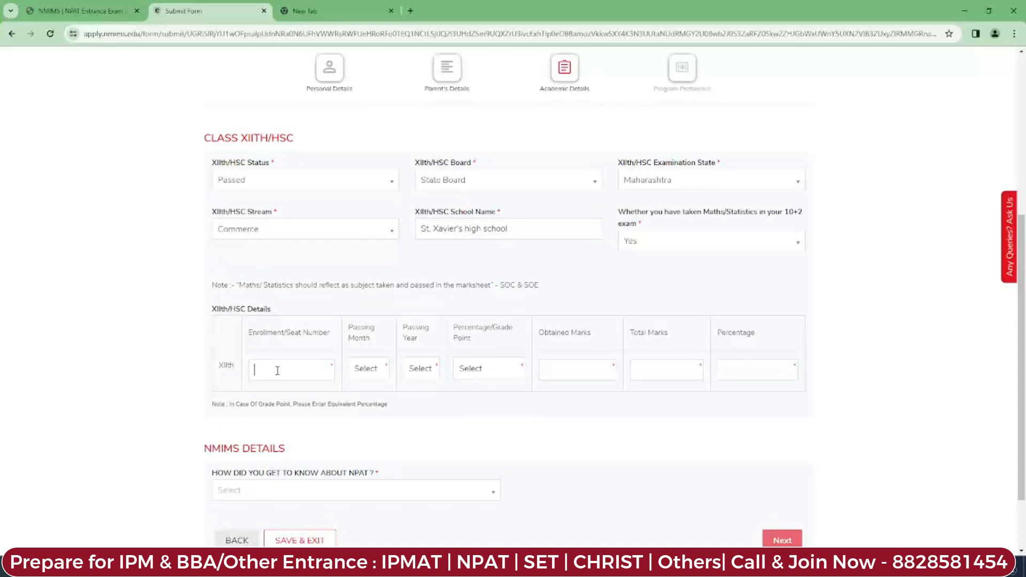
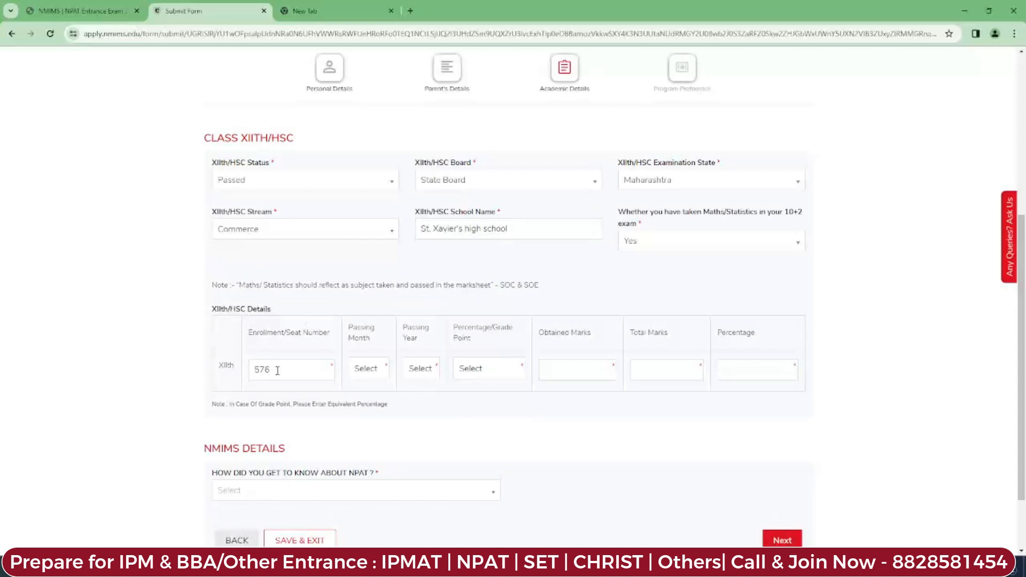
pyautogui.click(366, 370)
pyautogui.click(368, 426)
pyautogui.click(418, 370)
pyautogui.moveTo(437, 201); pyautogui.dragTo(441, 253)
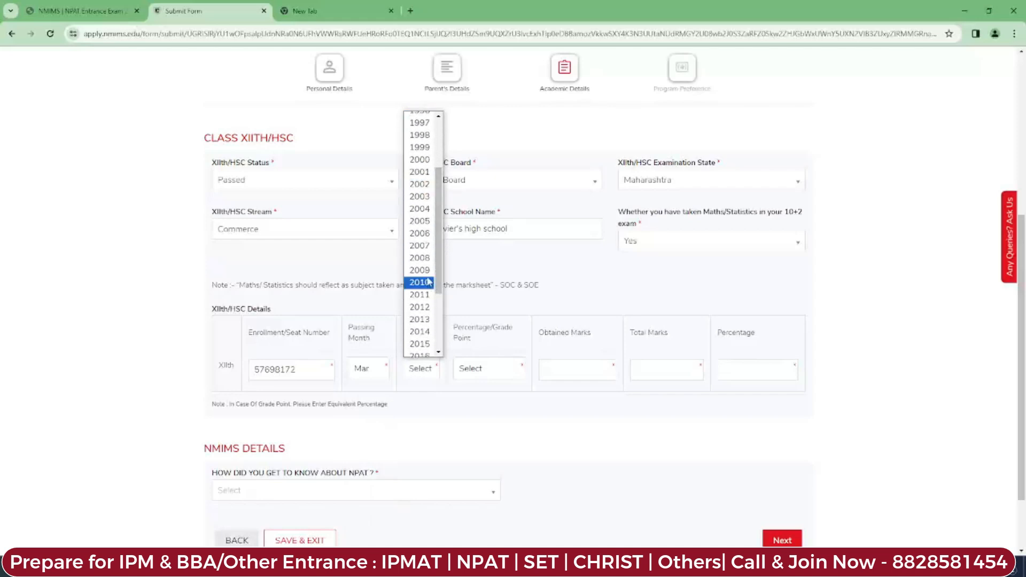
pyautogui.click(419, 245)
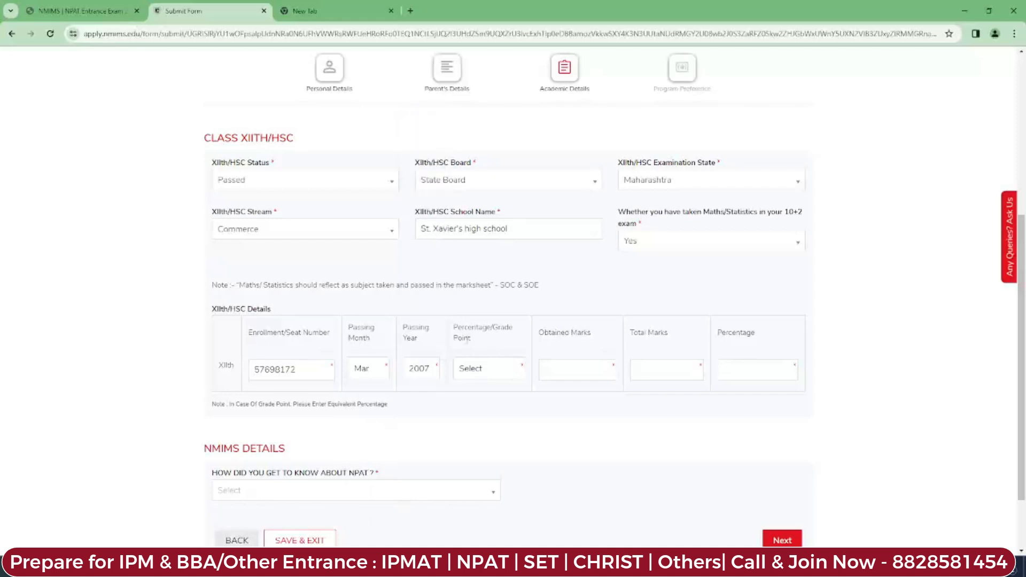
# Step: Record the XIIth score as Percentage: 400 of 600, giving 66.67%
pyautogui.click(490, 376)
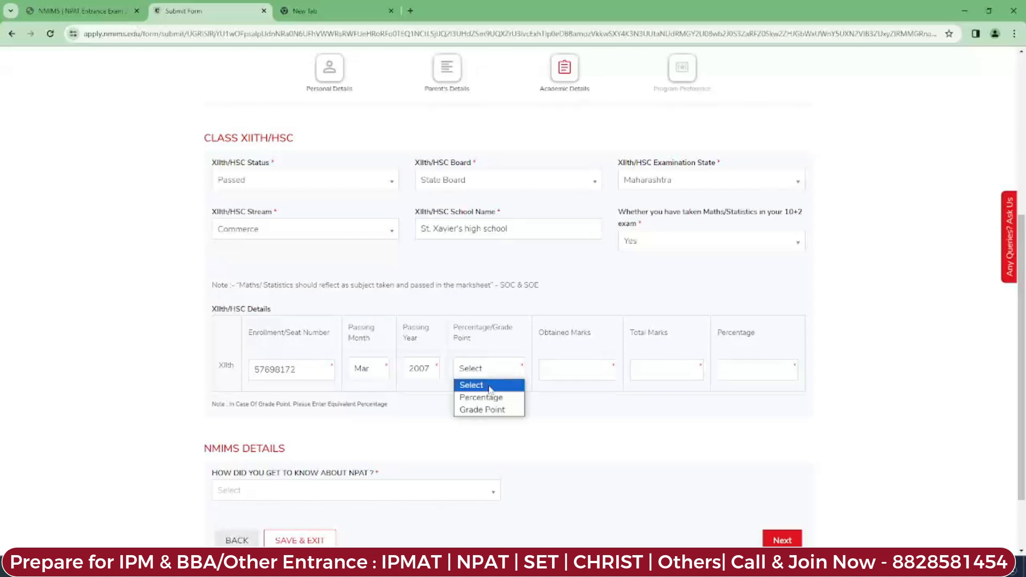
pyautogui.click(489, 397)
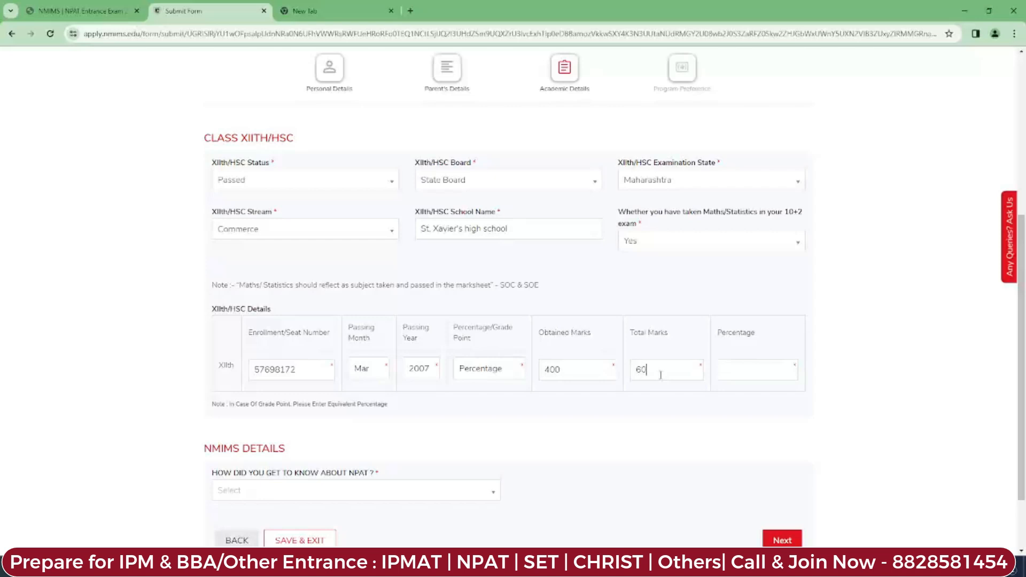
pyautogui.click(920, 349)
pyautogui.moveTo(1022, 358); pyautogui.dragTo(1023, 405)
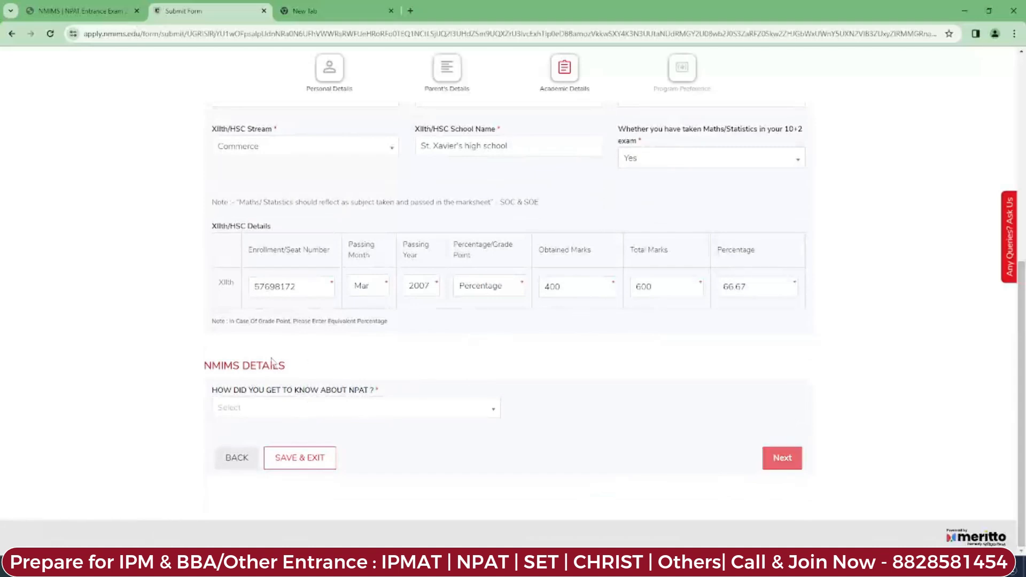
pyautogui.moveTo(204, 366); pyautogui.dragTo(313, 355)
pyautogui.click(327, 357)
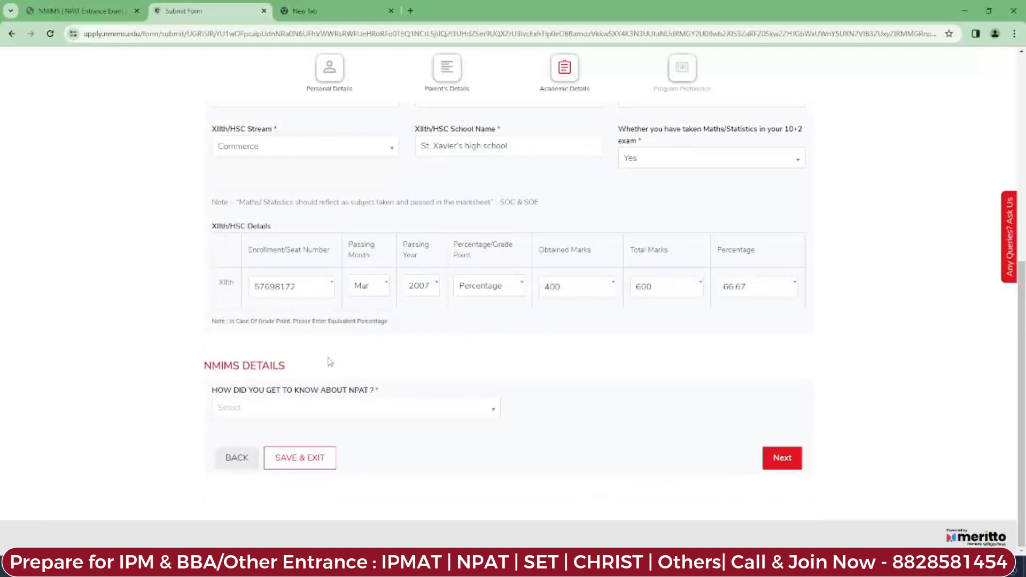
# Step: Pick Facebook as how you heard about NPAT and submit Academic Details
pyautogui.click(374, 409)
pyautogui.moveTo(494, 454)
pyautogui.mouseDown()
pyautogui.moveTo(494, 468)
pyautogui.moveTo(498, 450)
pyautogui.mouseUp()
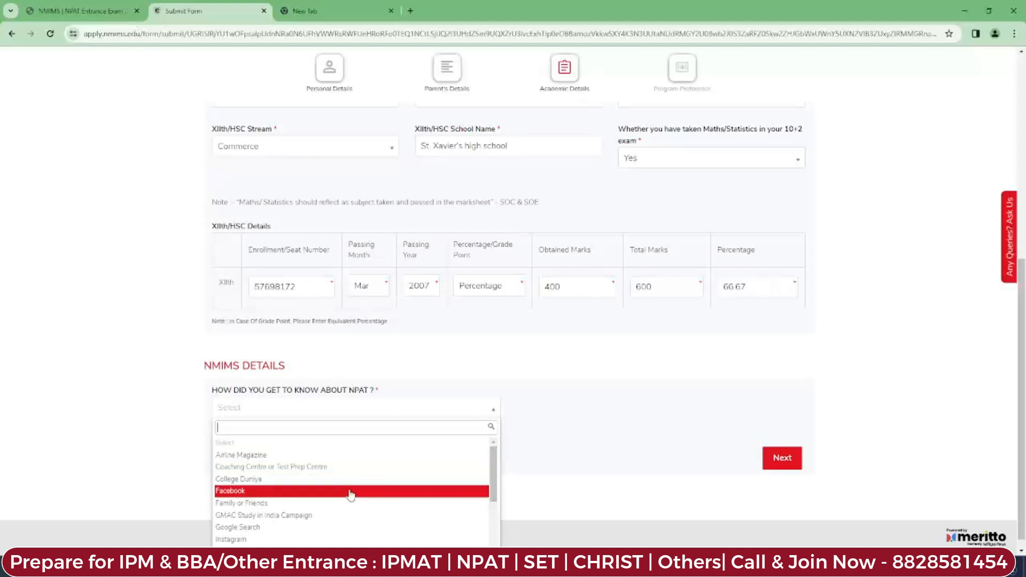
pyautogui.scroll(-5, 348, 488)
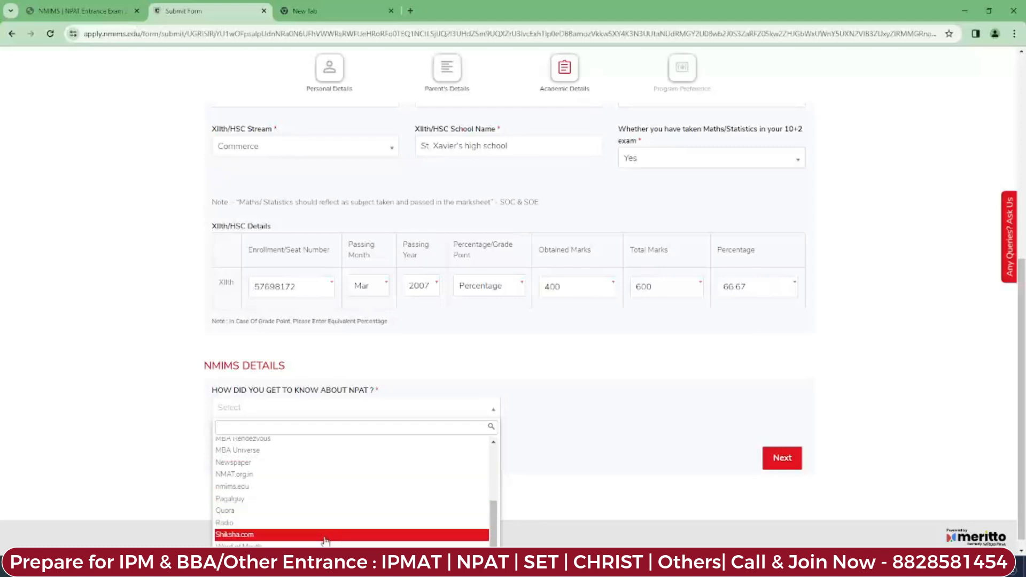
pyautogui.scroll(5, 323, 539)
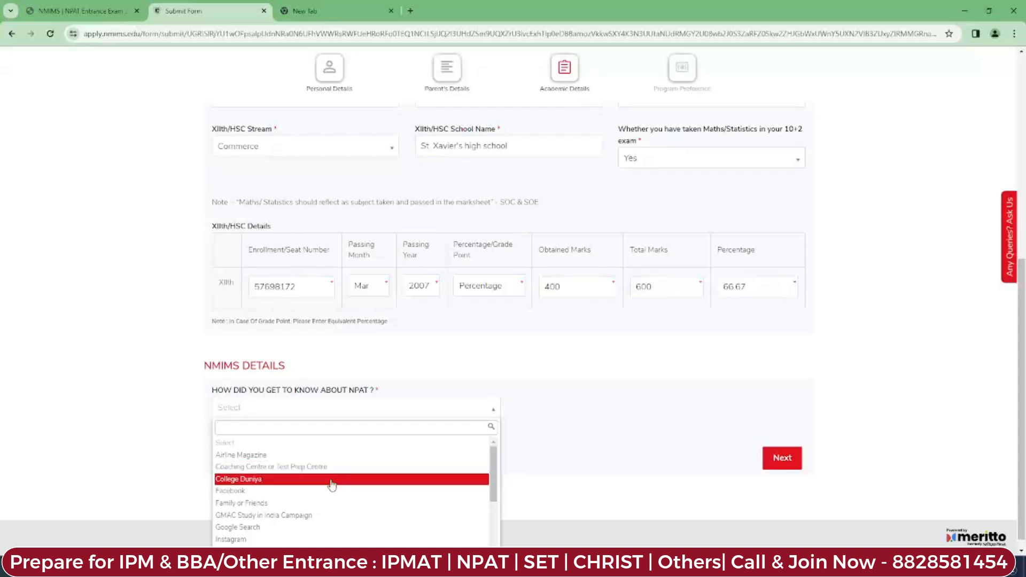
pyautogui.click(320, 491)
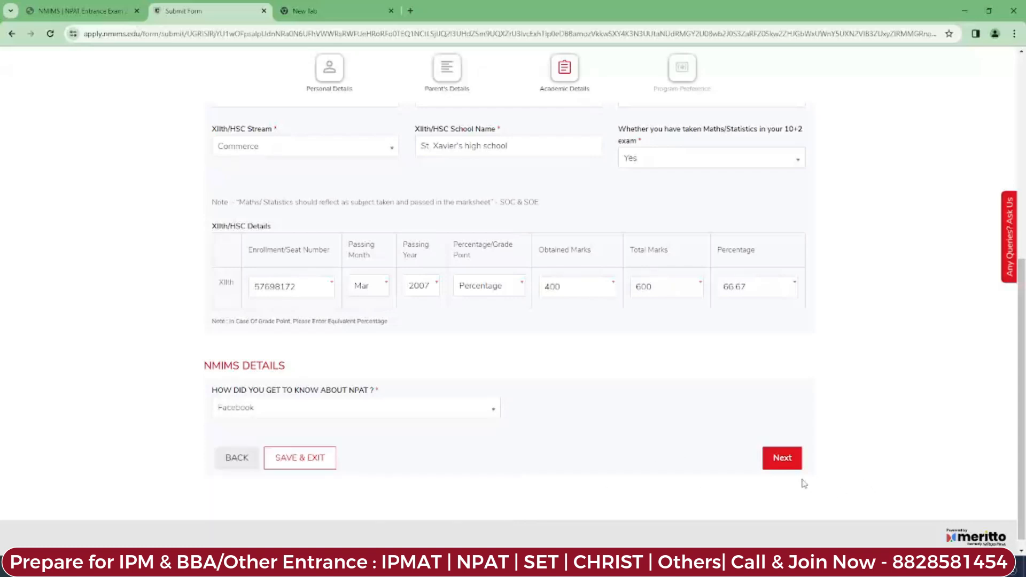
pyautogui.click(781, 457)
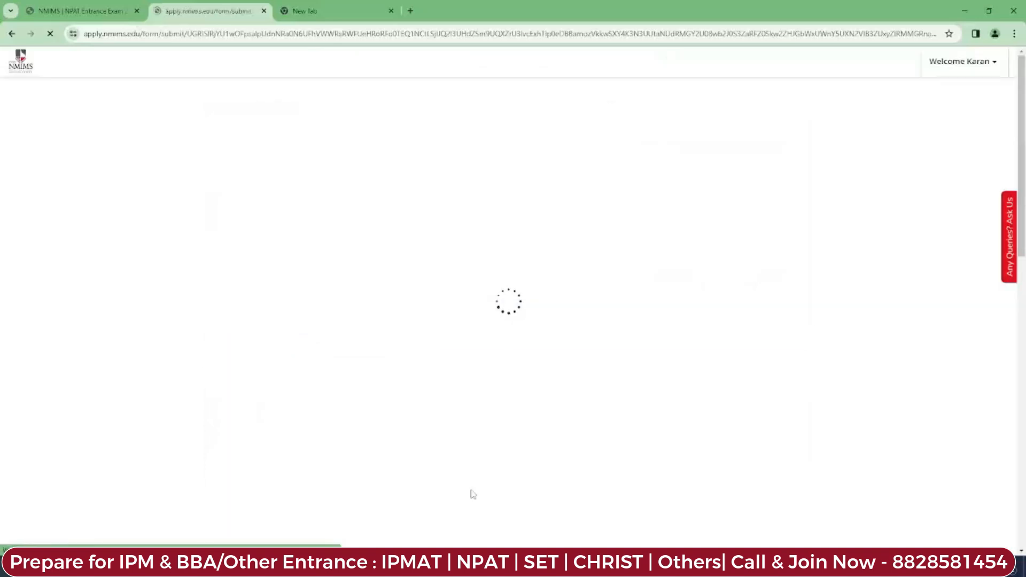
# Step: Review the Eligible Programs rules on 5, 3 and single program-preference limits
pyautogui.moveTo(1021, 211)
pyautogui.mouseDown()
pyautogui.moveTo(1021, 283)
pyautogui.moveTo(1022, 211)
pyautogui.mouseUp()
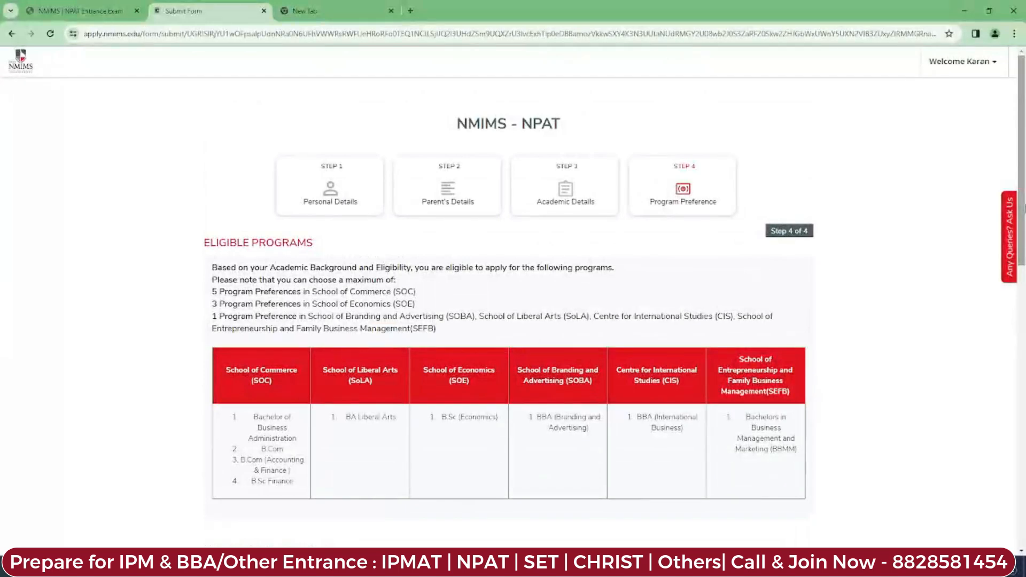
pyautogui.moveTo(205, 242); pyautogui.dragTo(340, 249)
pyautogui.click(340, 249)
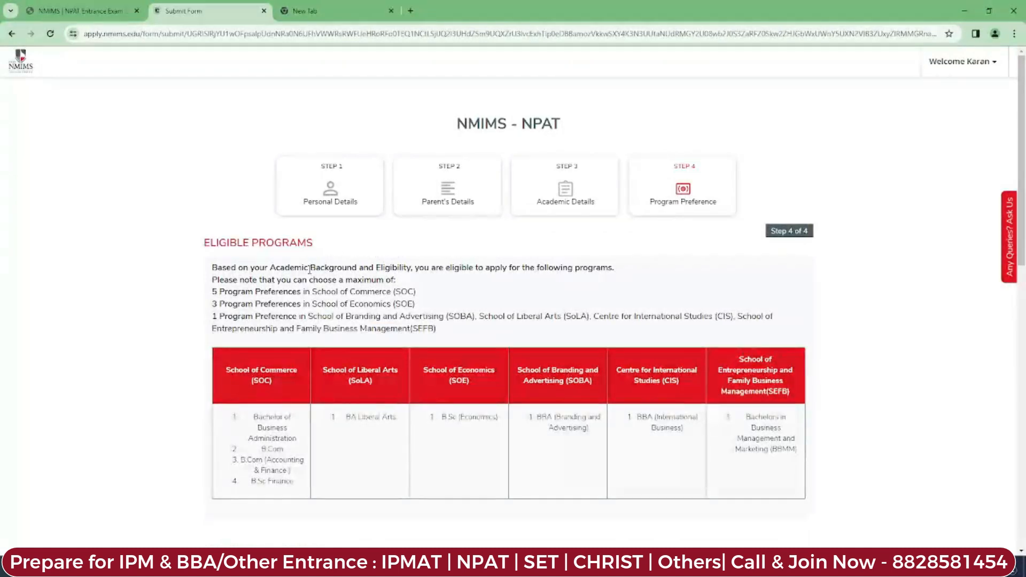
pyautogui.moveTo(416, 265); pyautogui.dragTo(626, 271)
pyautogui.click(626, 270)
pyautogui.moveTo(219, 282); pyautogui.dragTo(419, 286)
pyautogui.click(420, 286)
pyautogui.moveTo(209, 294); pyautogui.dragTo(407, 293)
pyautogui.moveTo(213, 303); pyautogui.dragTo(379, 312)
pyautogui.moveTo(219, 316); pyautogui.dragTo(708, 321)
pyautogui.moveTo(223, 329); pyautogui.dragTo(389, 328)
pyautogui.click(448, 332)
pyautogui.scroll(-6, 397, 358)
pyautogui.scroll(1, 507, 334)
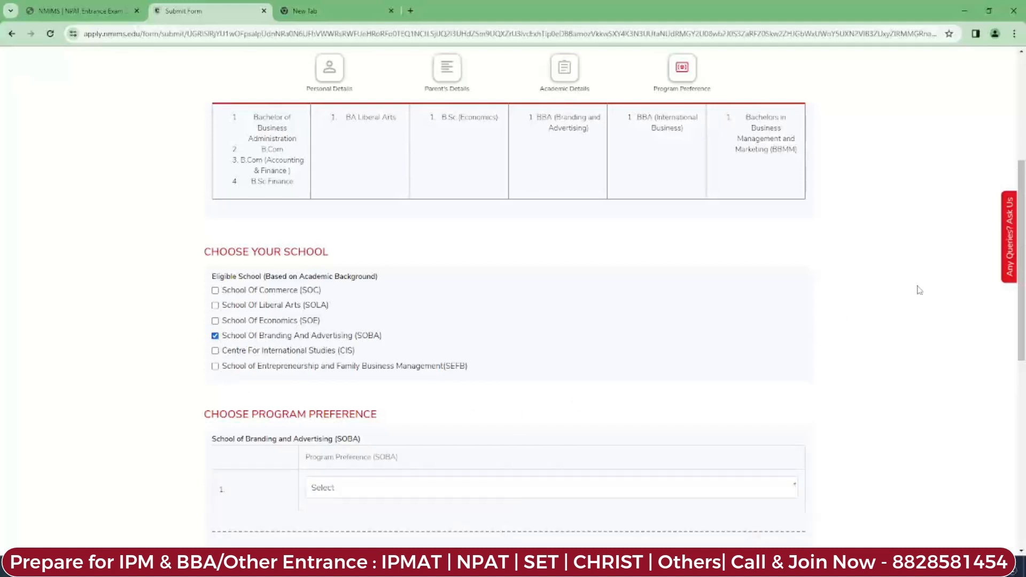
# Step: Choose BBA (Branding and Advertising) - Mumbai as preference, with re-take Yes and 1 attempt
pyautogui.scroll(-3, 919, 289)
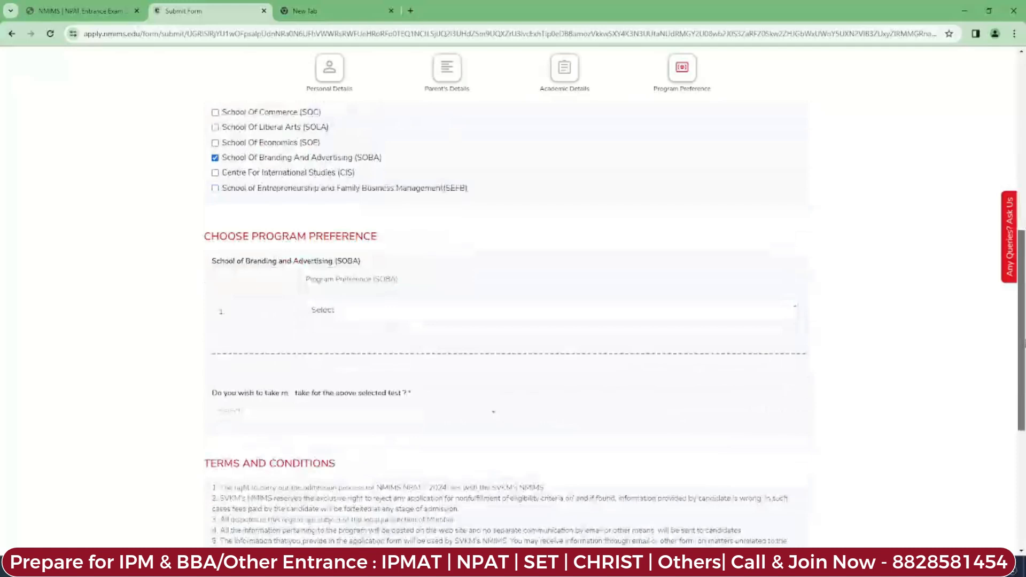
pyautogui.click(442, 312)
pyautogui.click(441, 336)
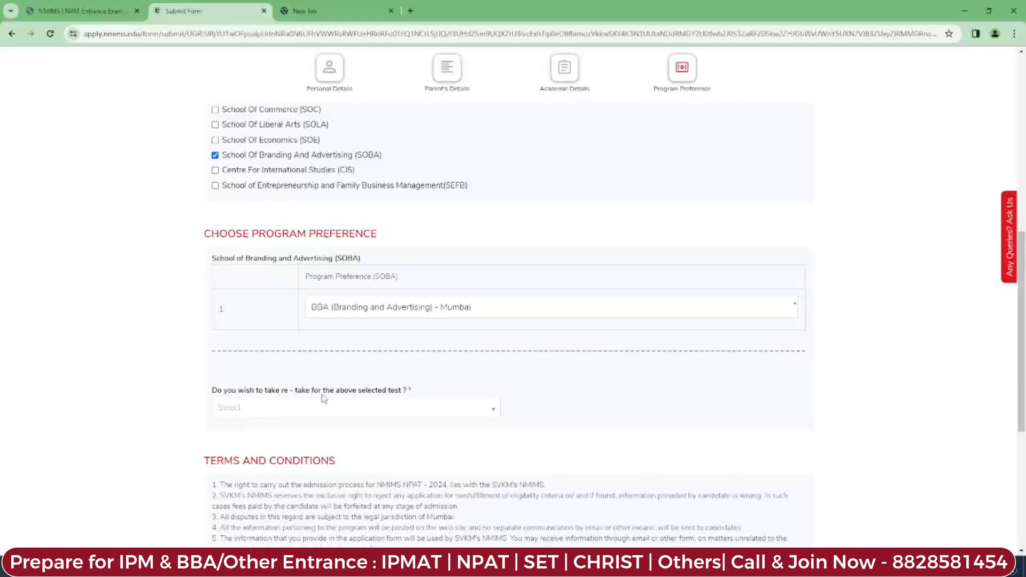
pyautogui.click(393, 416)
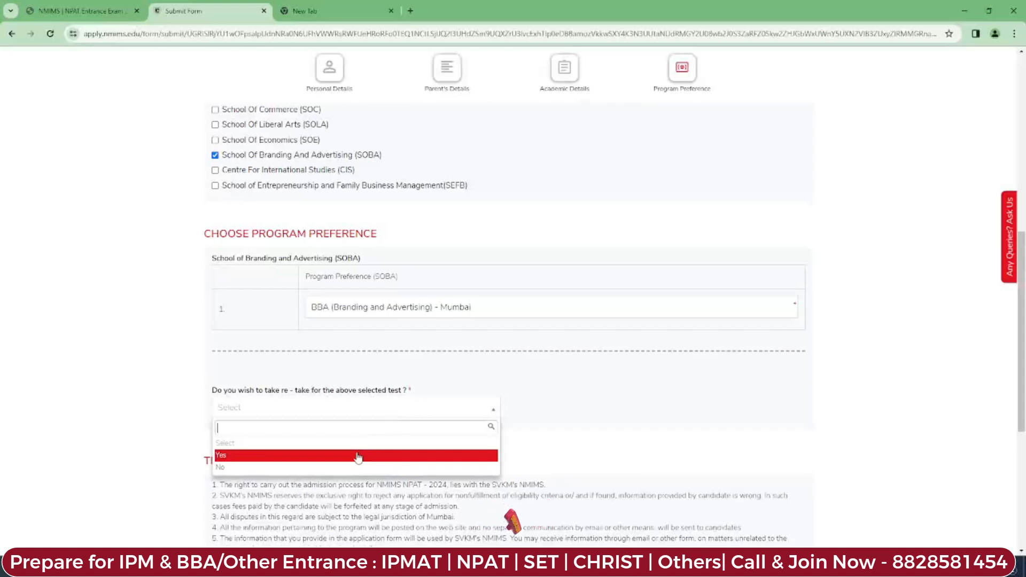
pyautogui.click(350, 456)
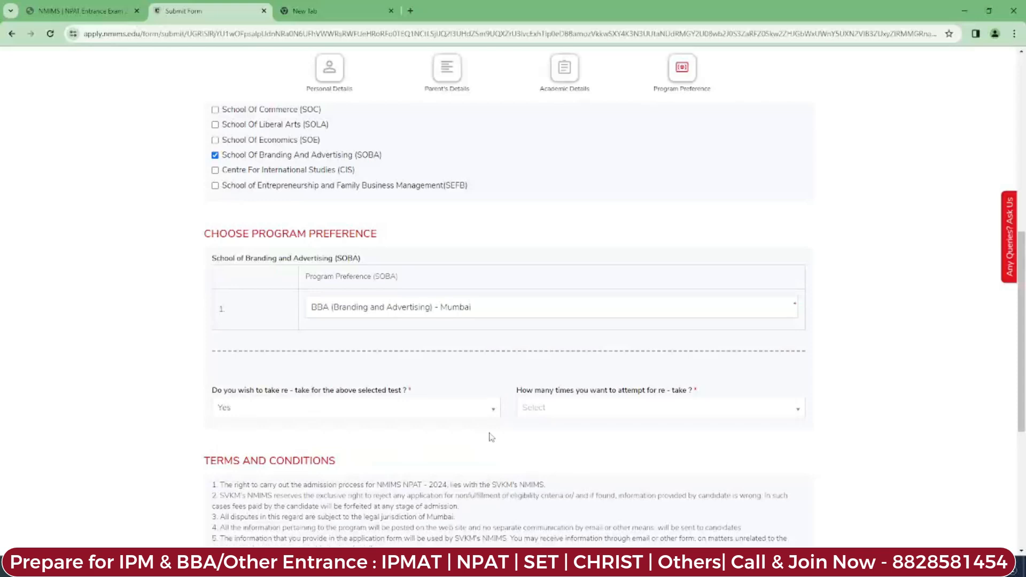
pyautogui.click(678, 410)
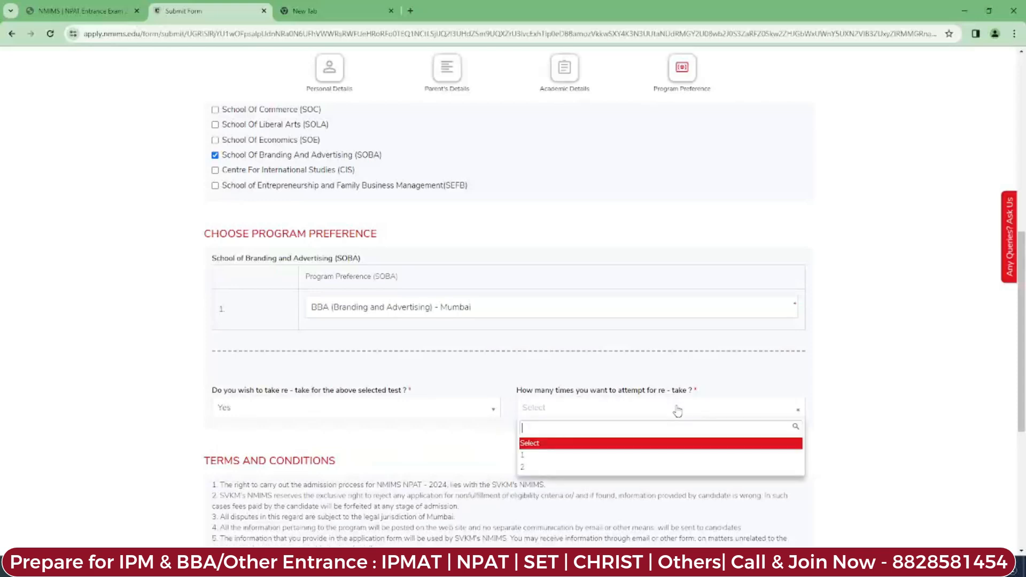
pyautogui.click(651, 461)
# Step: Scroll down and read the Terms and Conditions heading and term 1
pyautogui.scroll(-5, 652, 463)
pyautogui.moveTo(206, 185); pyautogui.dragTo(352, 187)
pyautogui.click(398, 187)
pyautogui.moveTo(214, 209); pyautogui.dragTo(558, 209)
pyautogui.click(460, 218)
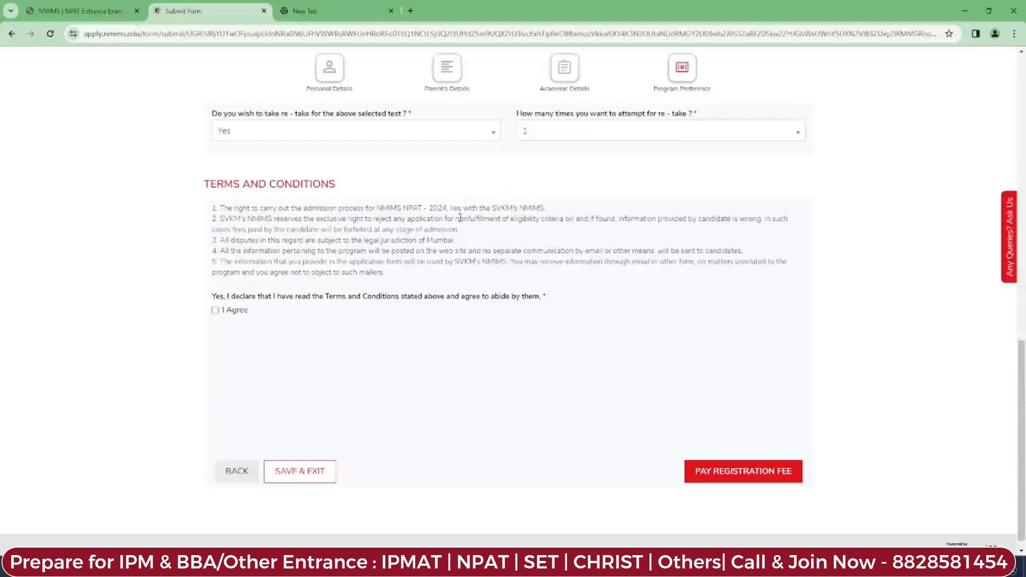
# Step: Read through terms 2 and 3 of the Terms and Conditions
pyautogui.moveTo(271, 219); pyautogui.dragTo(407, 218)
pyautogui.moveTo(439, 219); pyautogui.dragTo(569, 220)
pyautogui.click(562, 235)
pyautogui.moveTo(219, 240); pyautogui.dragTo(465, 243)
pyautogui.click(465, 244)
# Step: Finish reading term 4, tick I Agree, and continue to the ₹4000 payment review
pyautogui.moveTo(220, 254); pyautogui.dragTo(482, 256)
pyautogui.moveTo(565, 251); pyautogui.dragTo(733, 249)
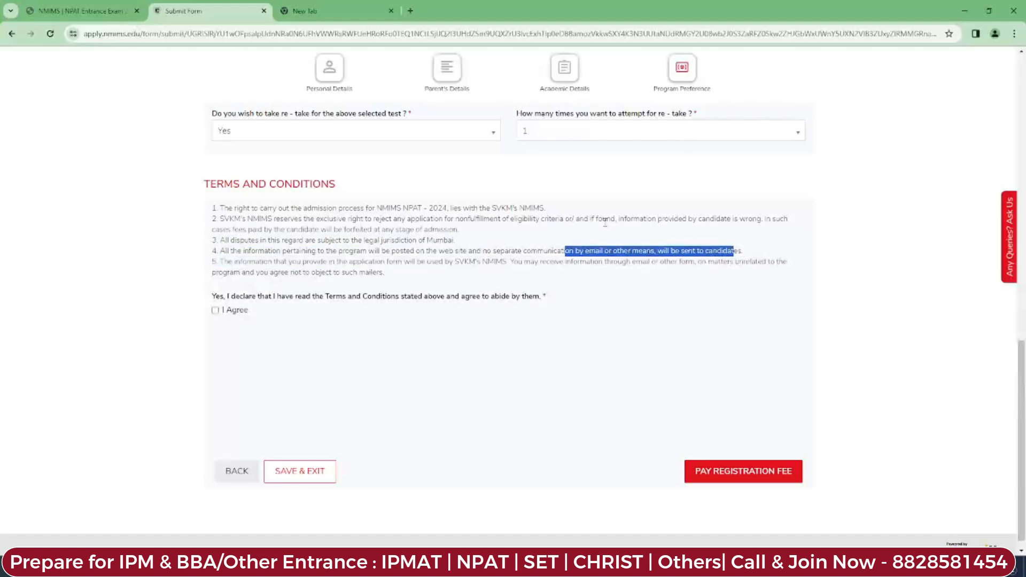
pyautogui.click(581, 231)
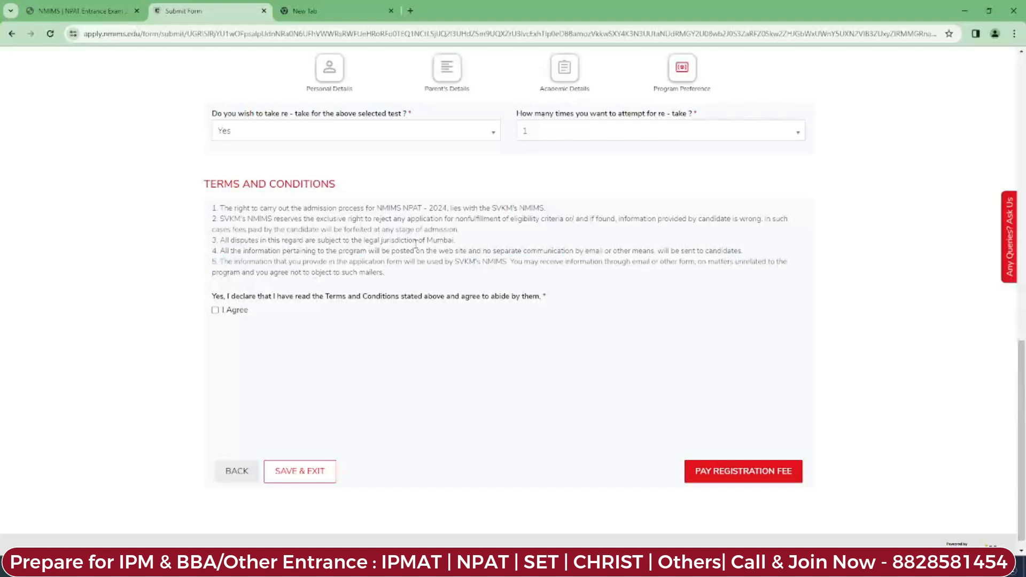
pyautogui.click(214, 311)
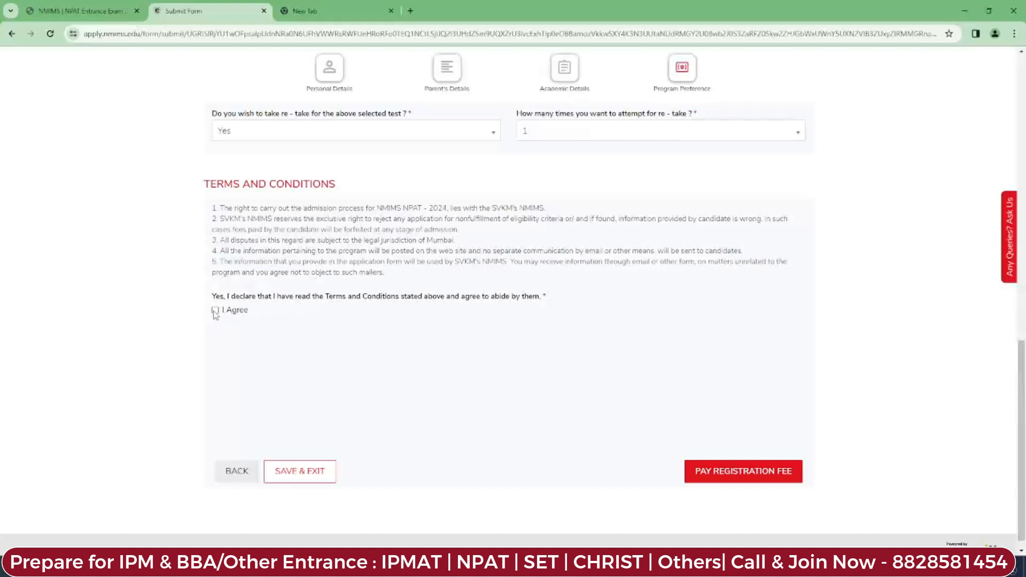
pyautogui.click(715, 476)
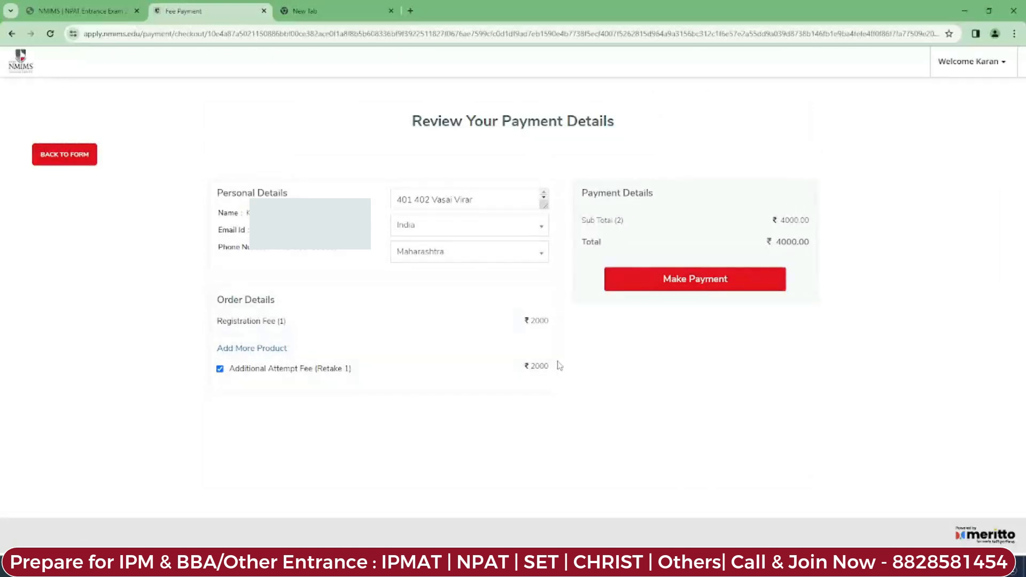
pyautogui.moveTo(812, 246); pyautogui.dragTo(773, 253)
pyautogui.click(686, 395)
# Step: Open the ₹4,000 Razorpay checkout, then switch back to the nmimsnpat.in tab
pyautogui.click(748, 278)
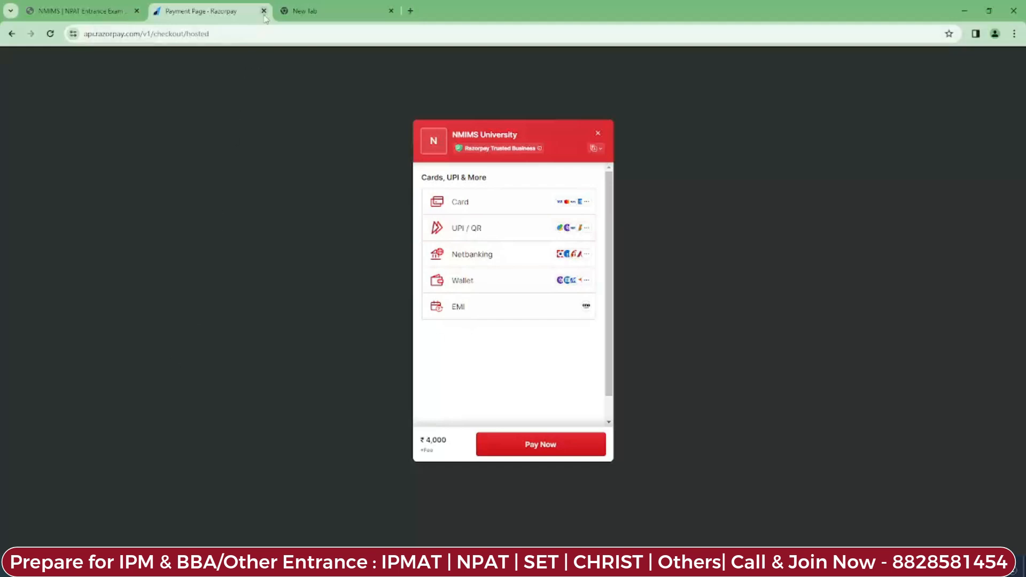
pyautogui.click(85, 12)
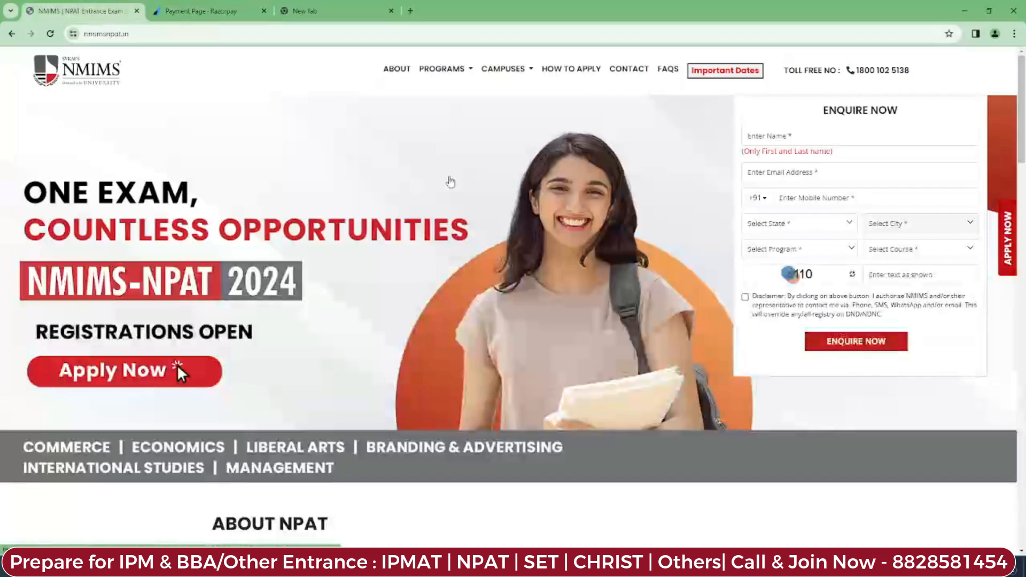